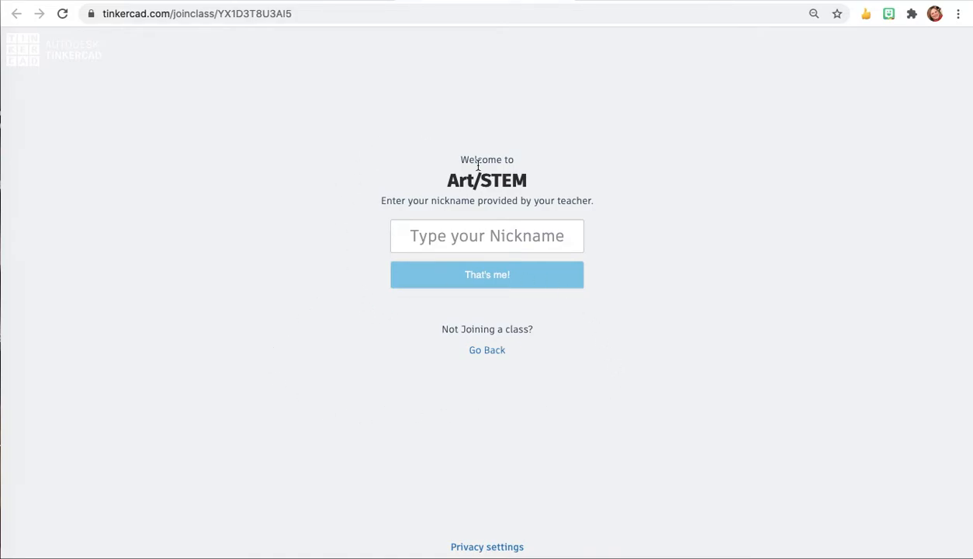
Step: Enter the student nickname provided by the teacher and join the Art/STEM class
left_click(479, 234)
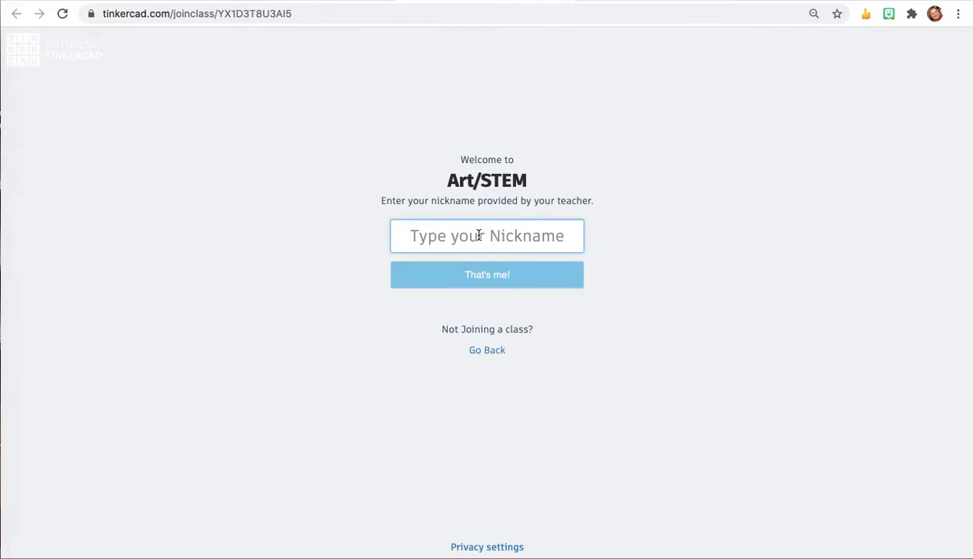
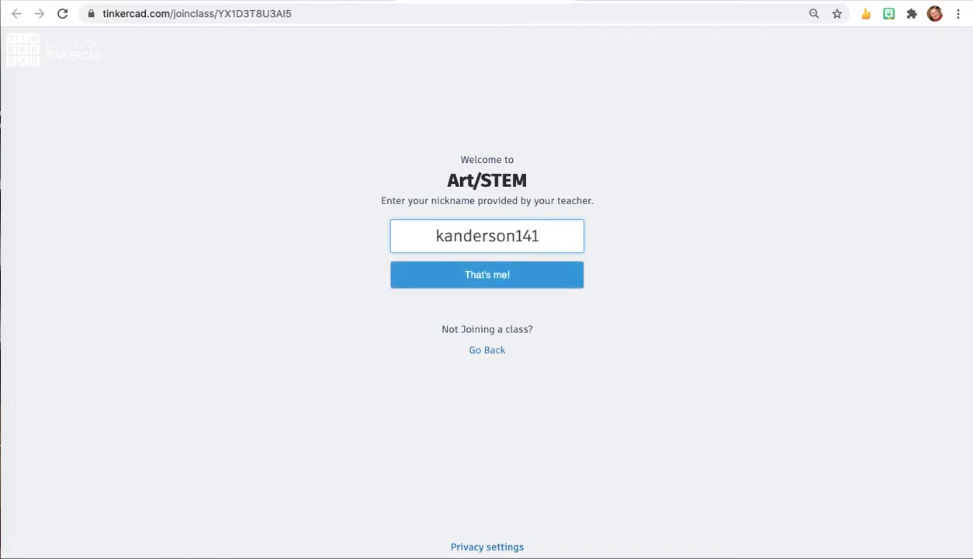
left_click(480, 274)
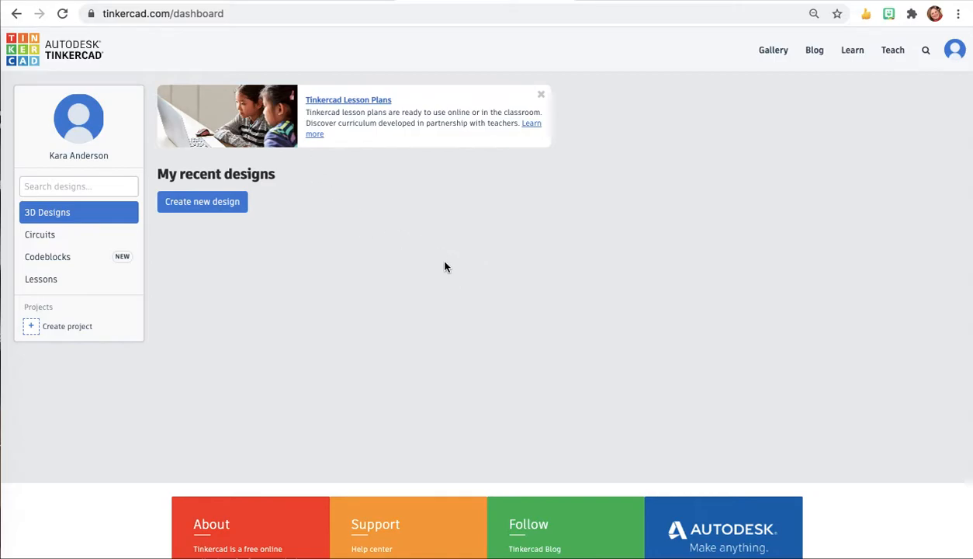
Step: Create a new 3D design and rename it Tinkercad Basics
left_click(206, 204)
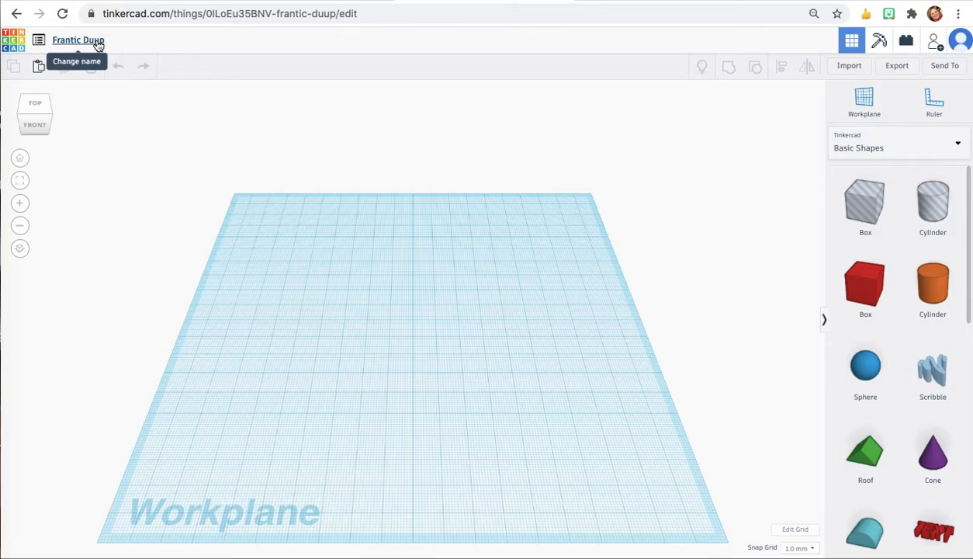
left_click(98, 43)
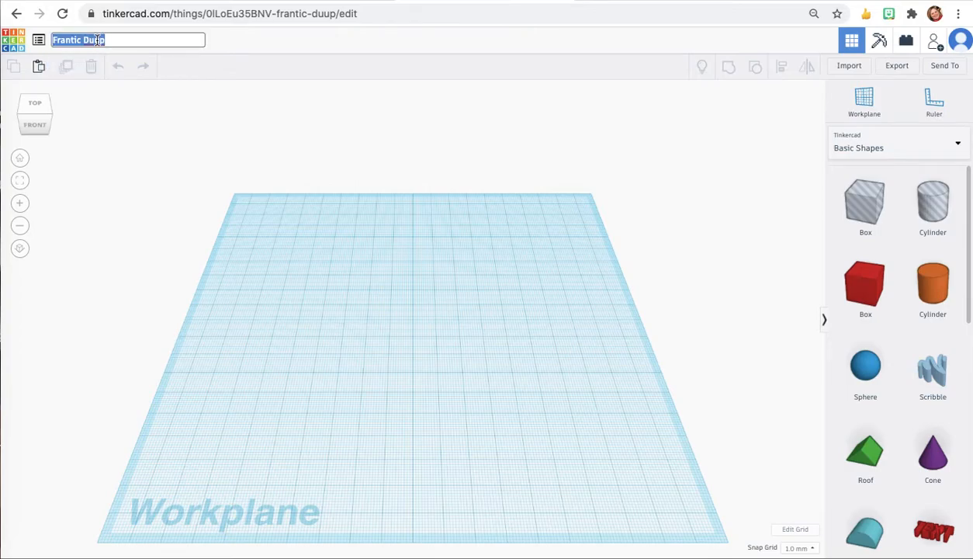
type("Tinkercad Basics")
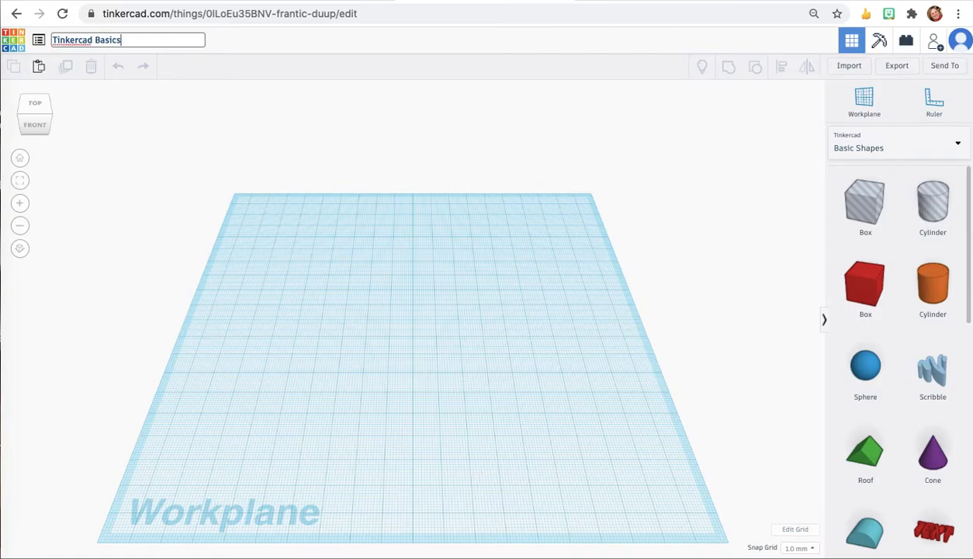
left_click(122, 144)
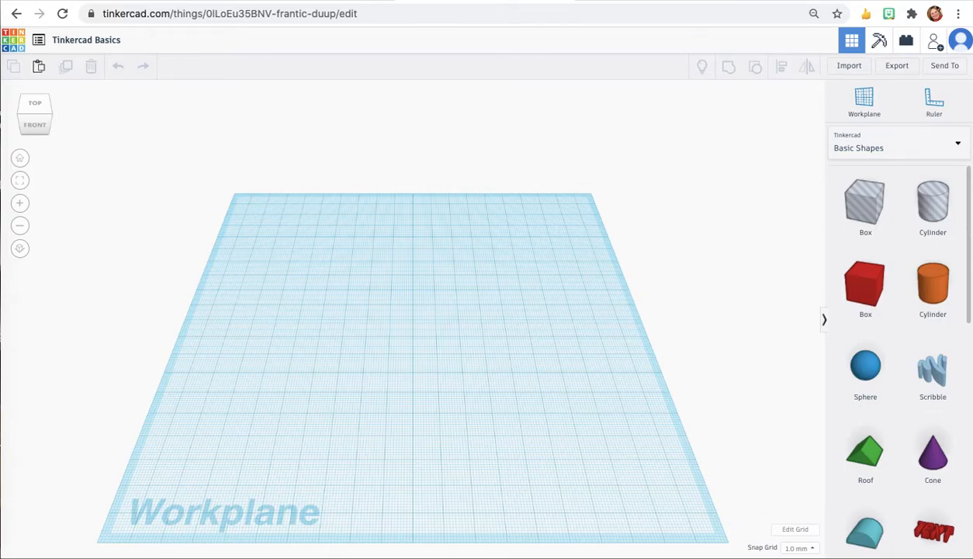
Step: Change the workplane grid units to Inches and update the grid
left_click(804, 534)
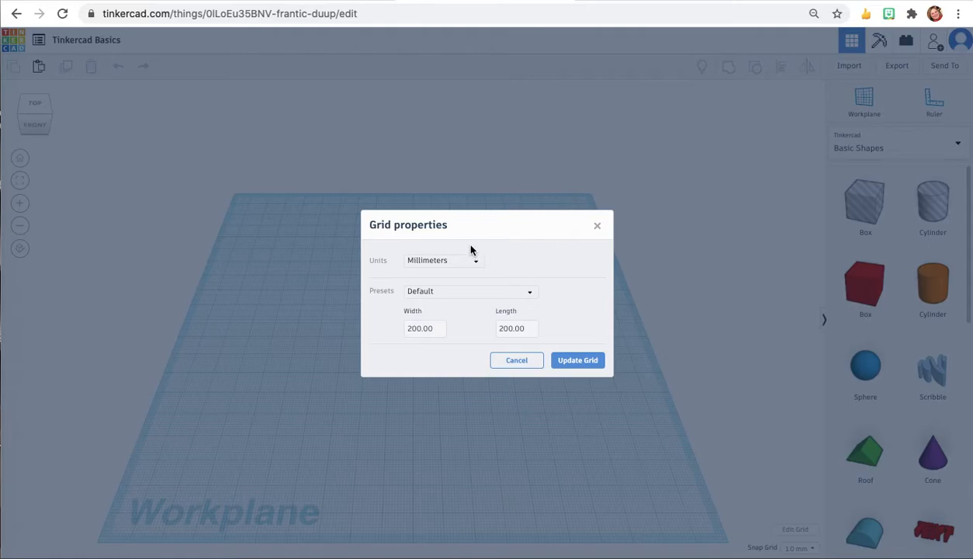
left_click(478, 264)
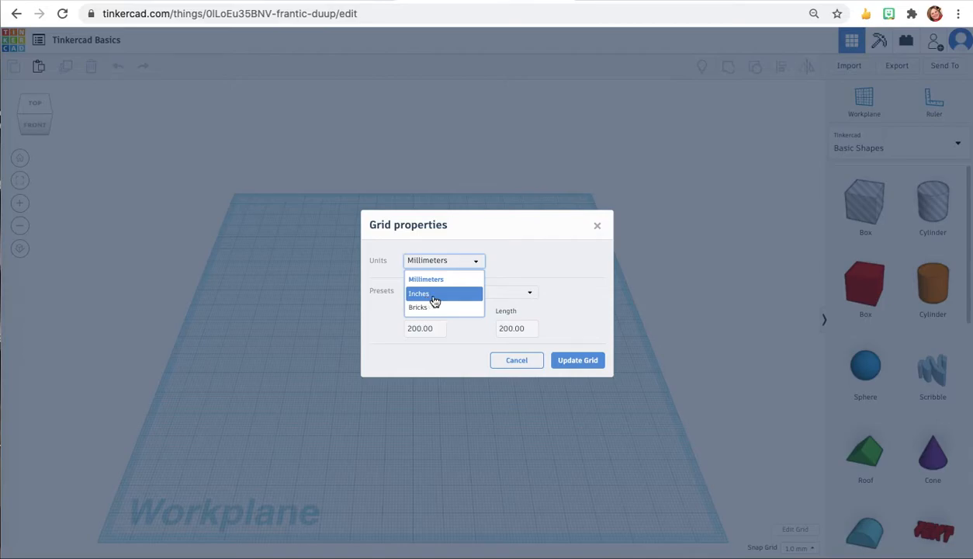
left_click(435, 299)
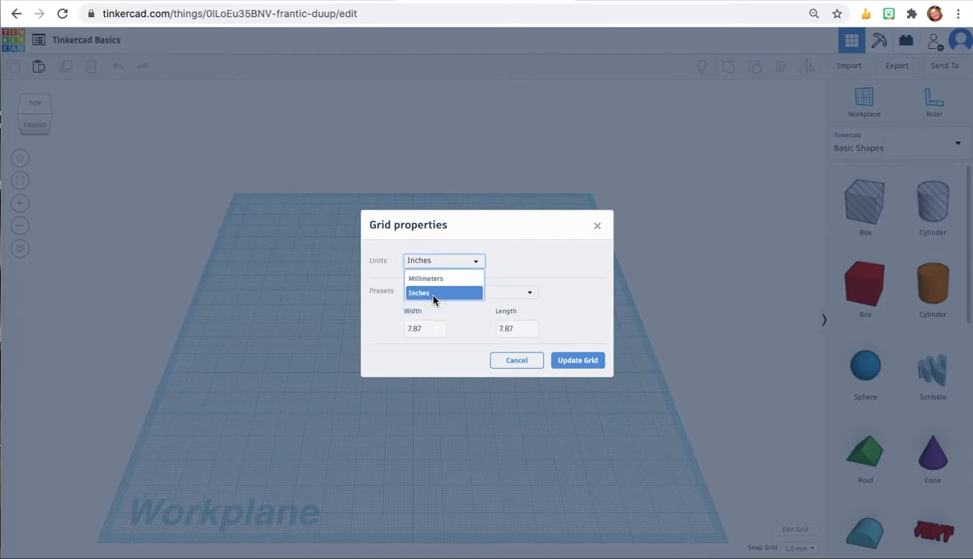
left_click(580, 360)
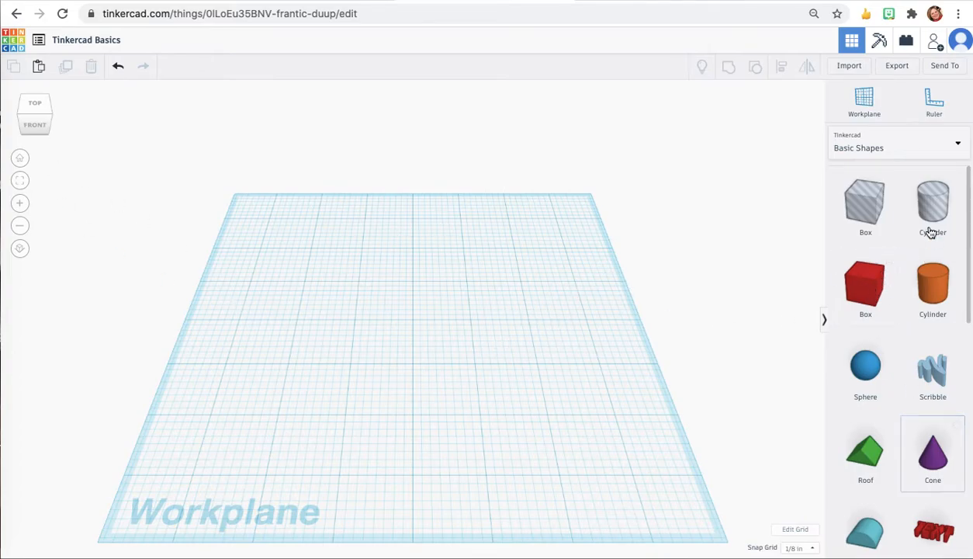
Step: Browse the Basic Shapes library and the shape category list
scroll(897, 455, "down", 3)
scroll(897, 456, "down", 5)
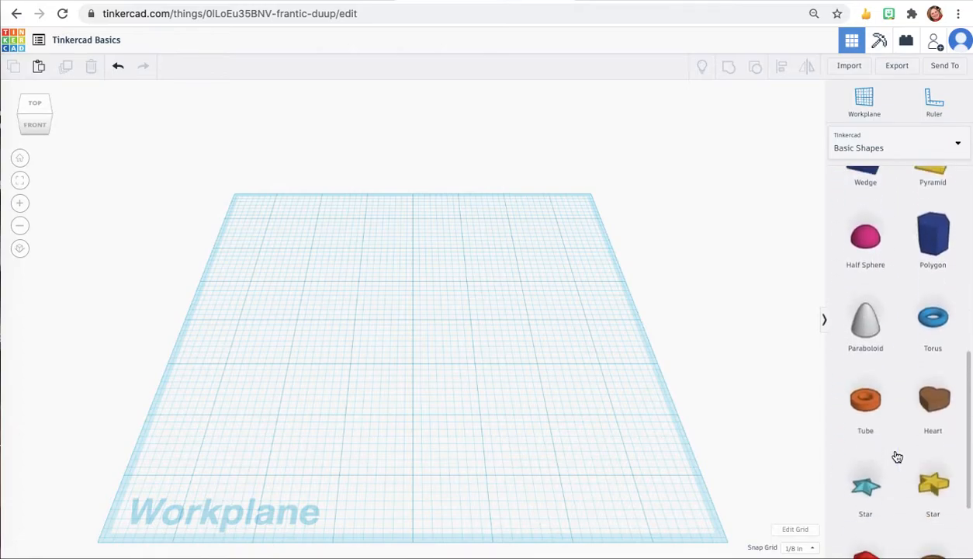
scroll(897, 456, "up", 2)
scroll(897, 456, "up", 4)
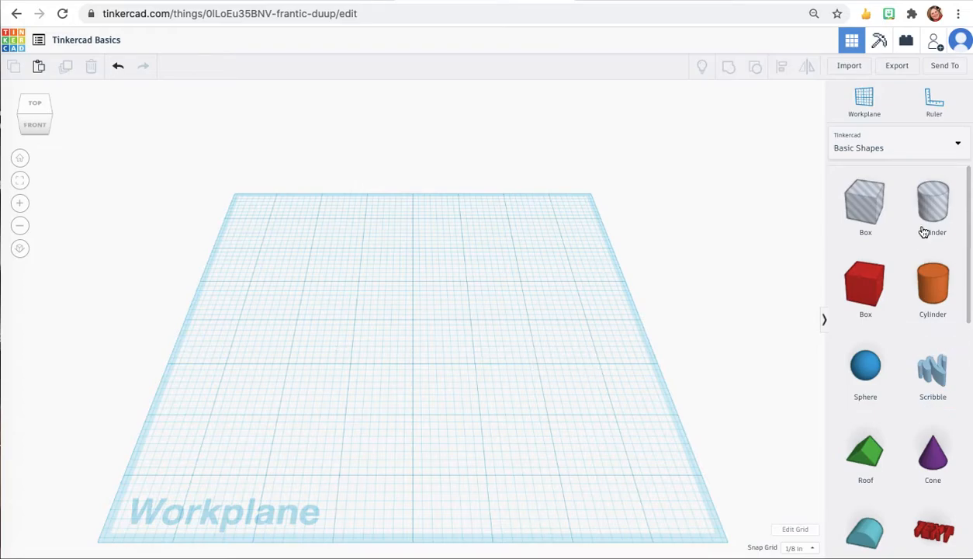
left_click(959, 145)
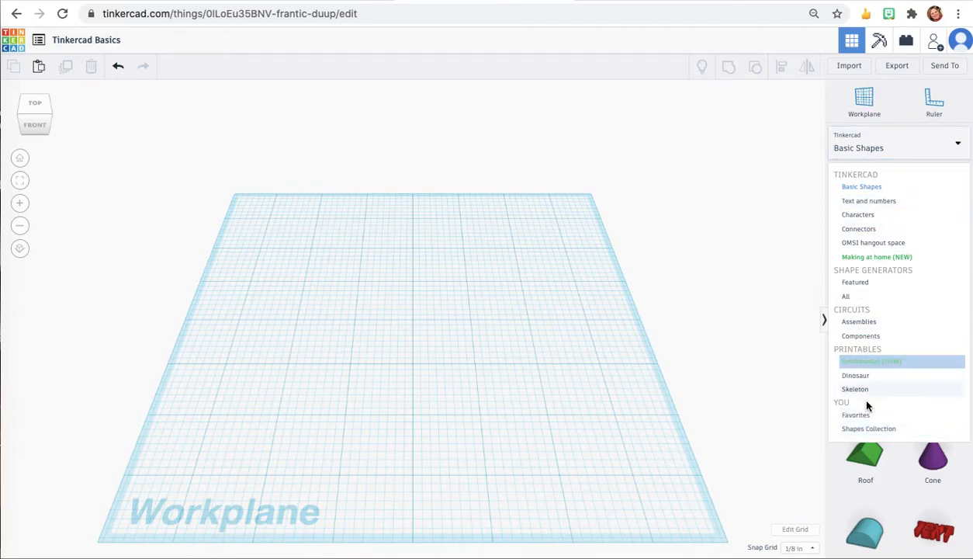
left_click(904, 149)
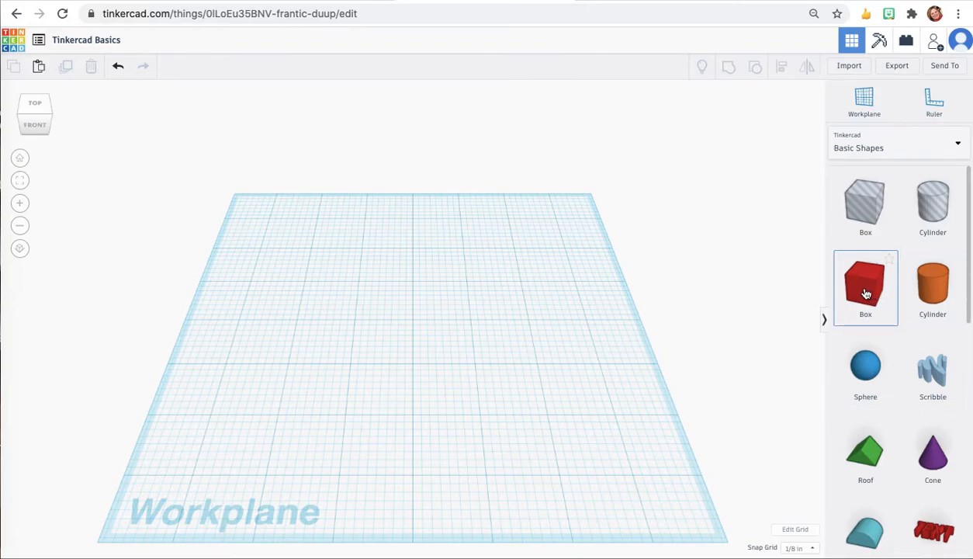
Step: Place a red box on the workplane and set its length to 1.5 in
left_click_drag(867, 293, 359, 345)
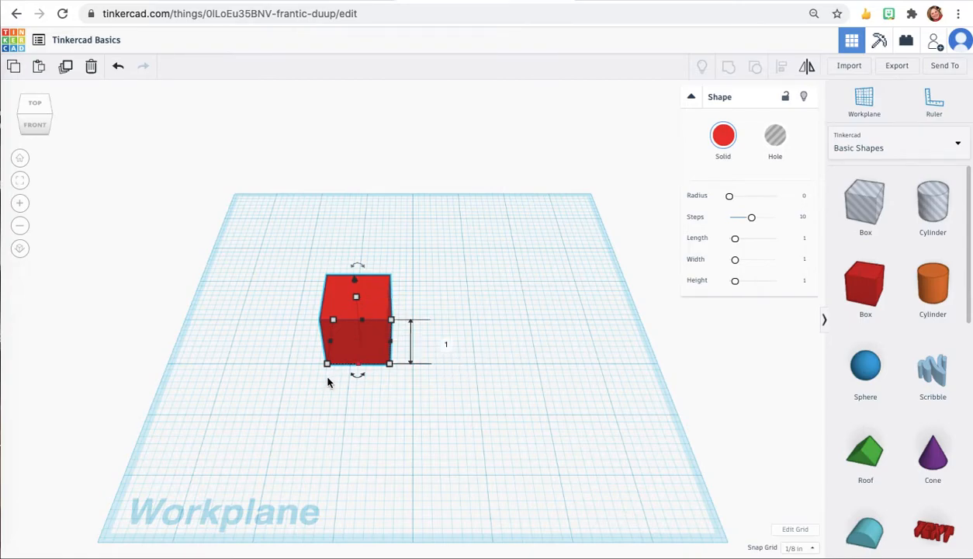
mouse_move(328, 367)
left_mouse_down()
mouse_move(353, 362)
mouse_move(321, 365)
left_mouse_up()
left_click(269, 341)
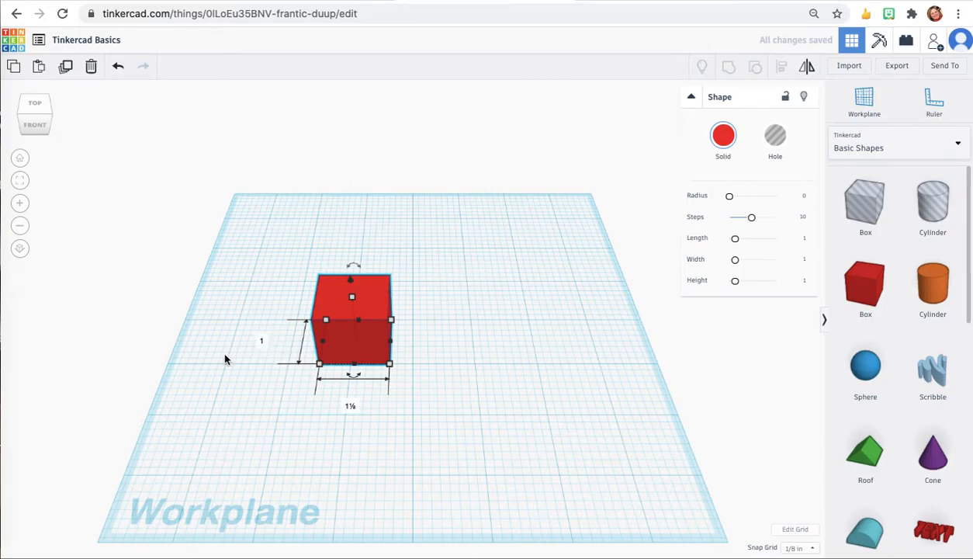
left_click(263, 339)
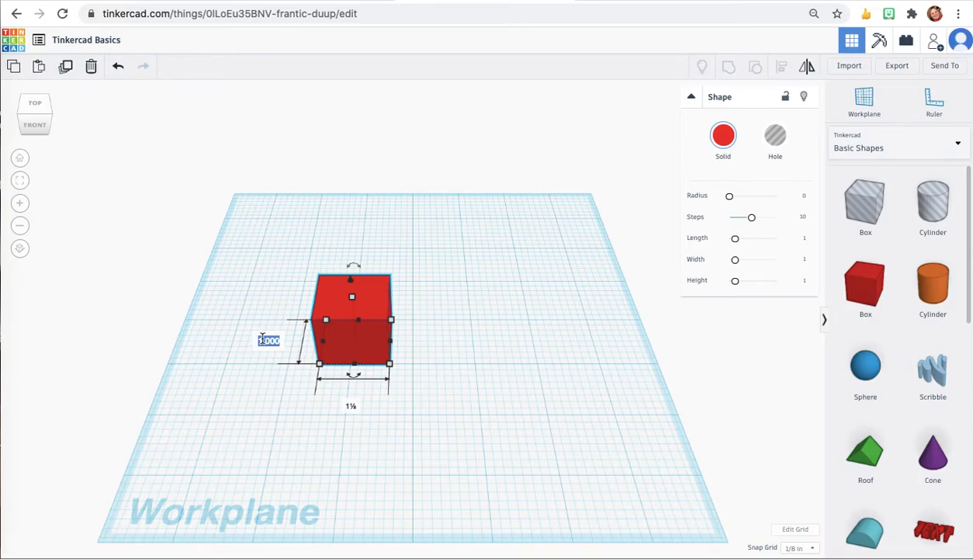
type("1.5")
key("Return")
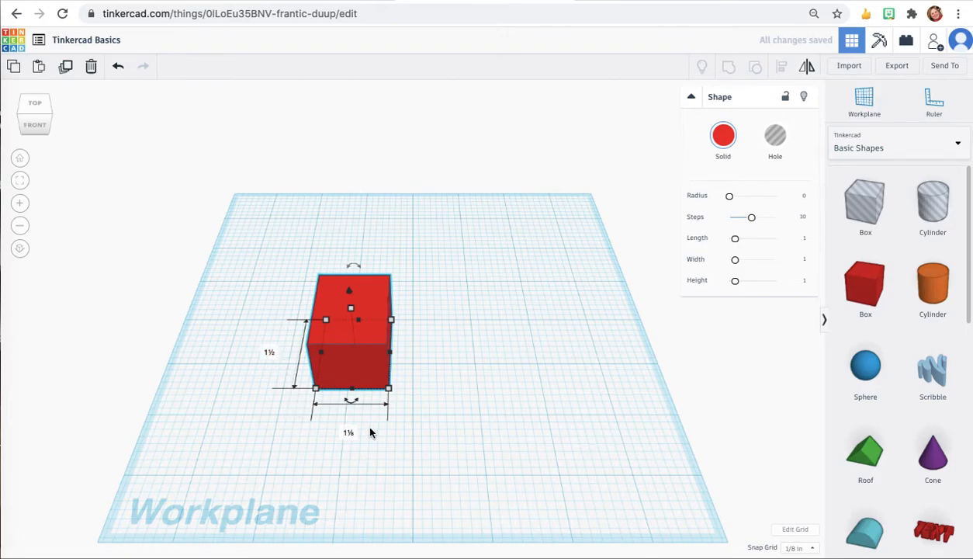
Step: Narrow the box's width to about ½ in and set its length back to 1.5 in
left_click_drag(390, 391, 353, 395)
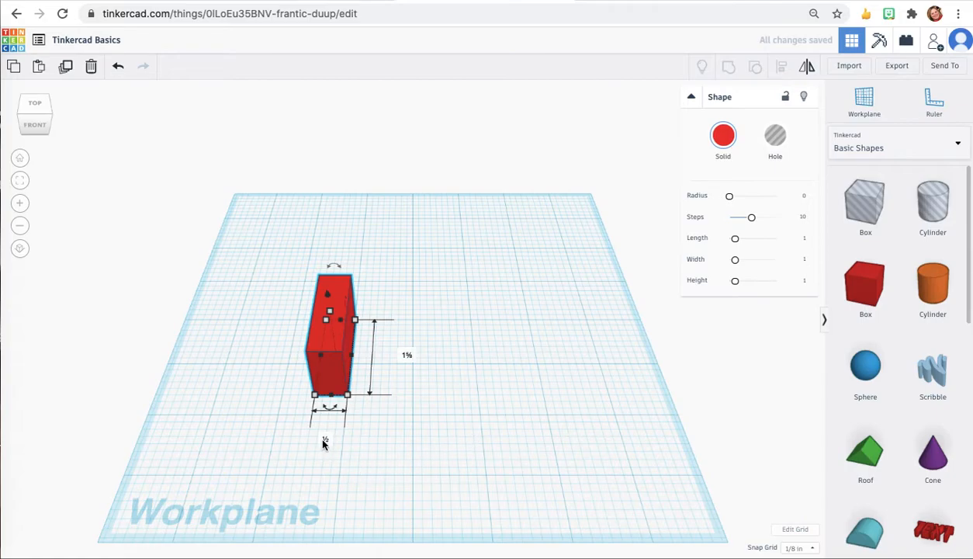
left_click(405, 354)
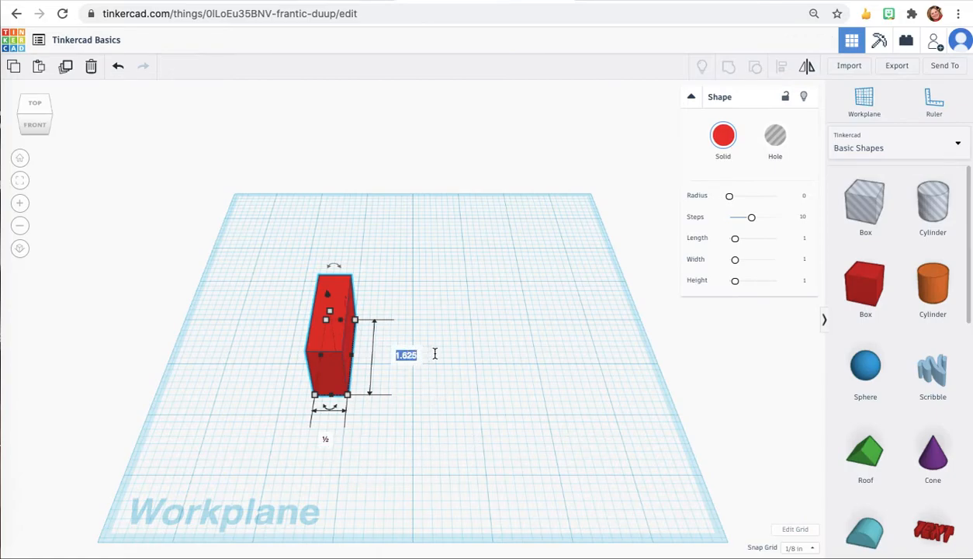
type("1.5")
key("Return")
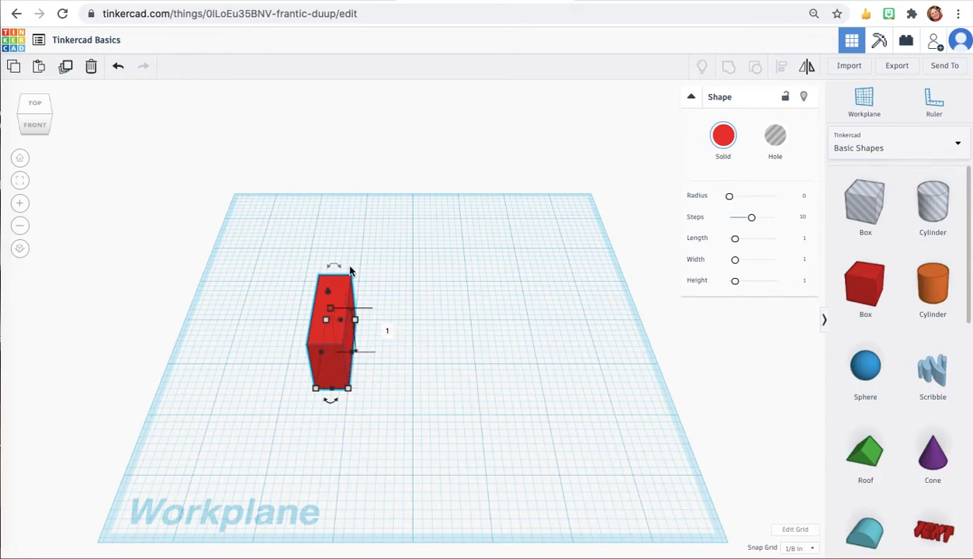
Step: Select the box, orbit and zoom the view around it, and return to the home view
left_click(188, 335)
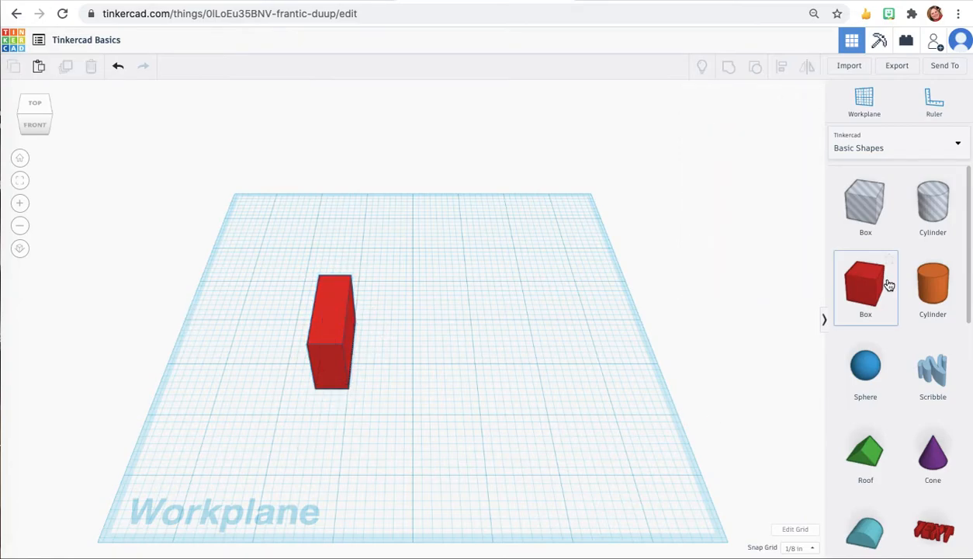
left_click(319, 379)
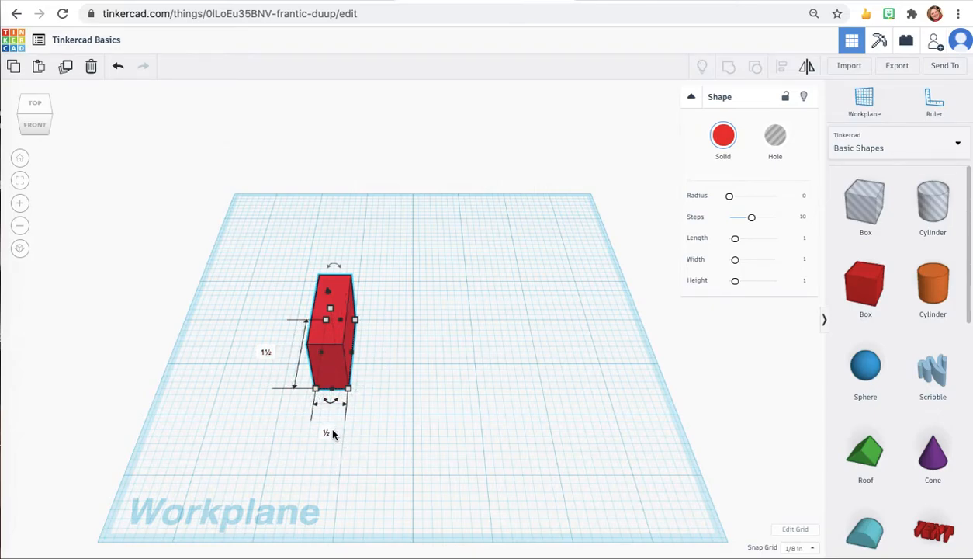
left_click(203, 298)
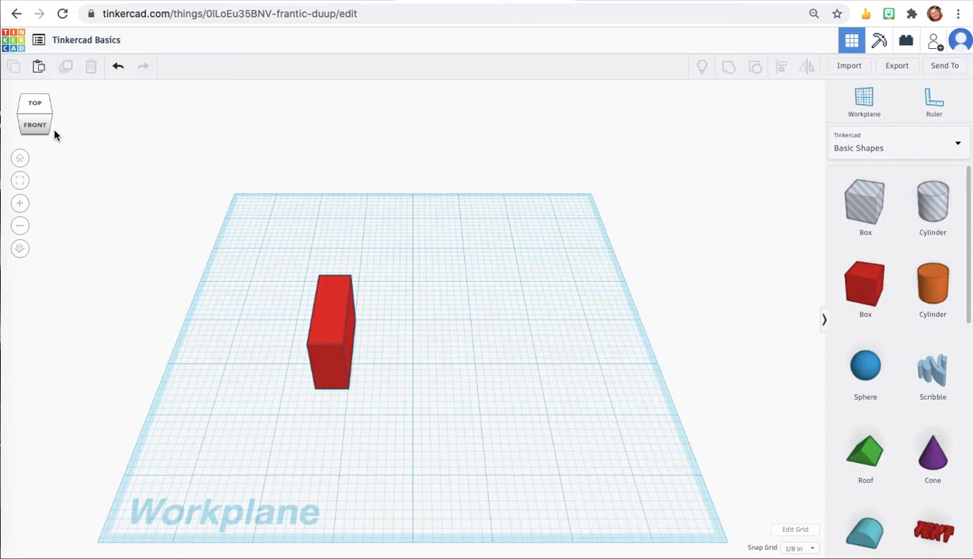
mouse_move(35, 129)
left_mouse_down()
mouse_move(50, 115)
mouse_move(26, 129)
mouse_move(67, 109)
mouse_move(55, 128)
mouse_move(8, 104)
mouse_move(1, 130)
mouse_move(78, 117)
mouse_move(37, 123)
left_mouse_up()
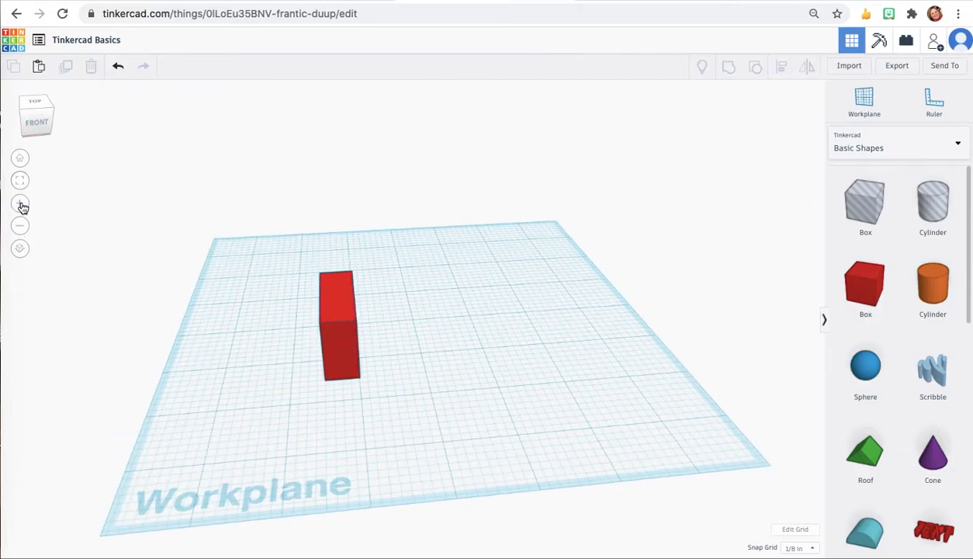
left_click(20, 226)
left_click(20, 204)
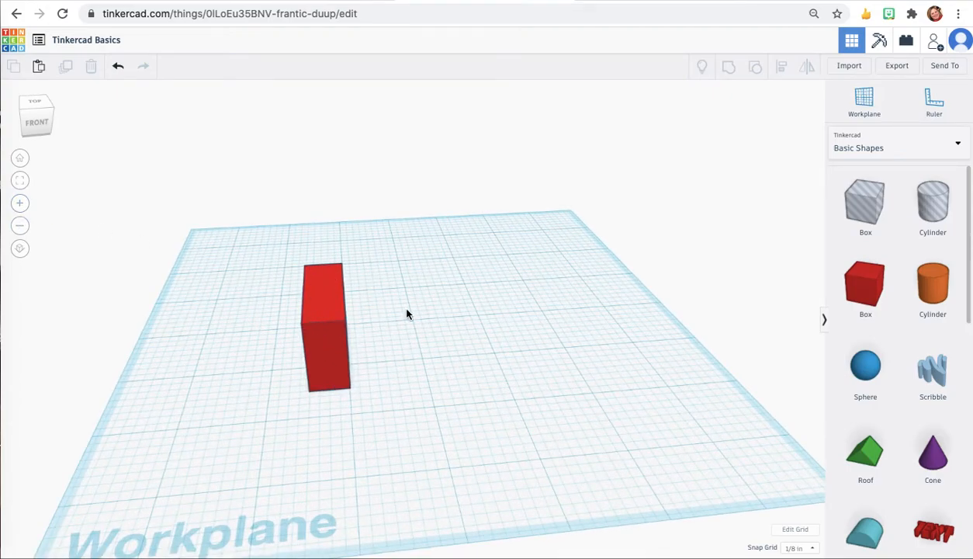
scroll(395, 304, "up", 8)
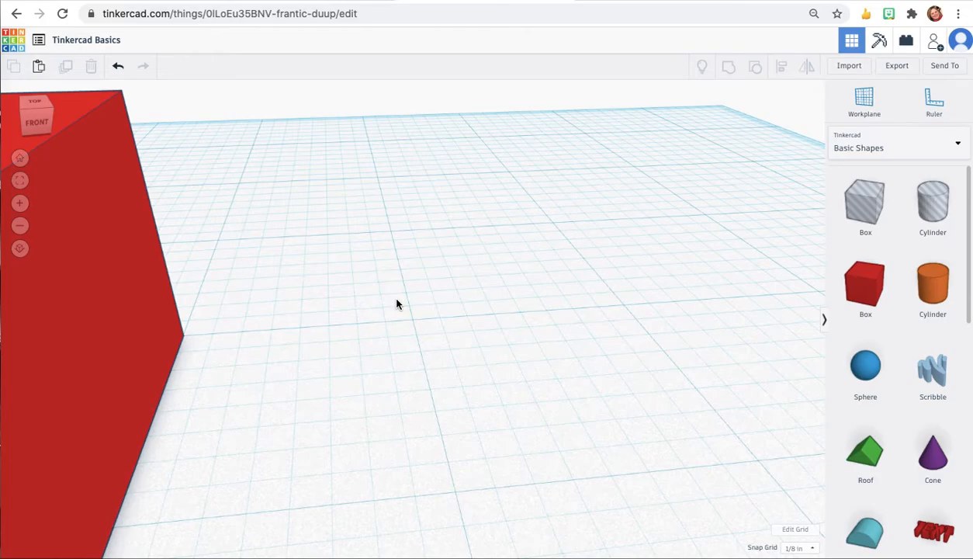
left_click(21, 160)
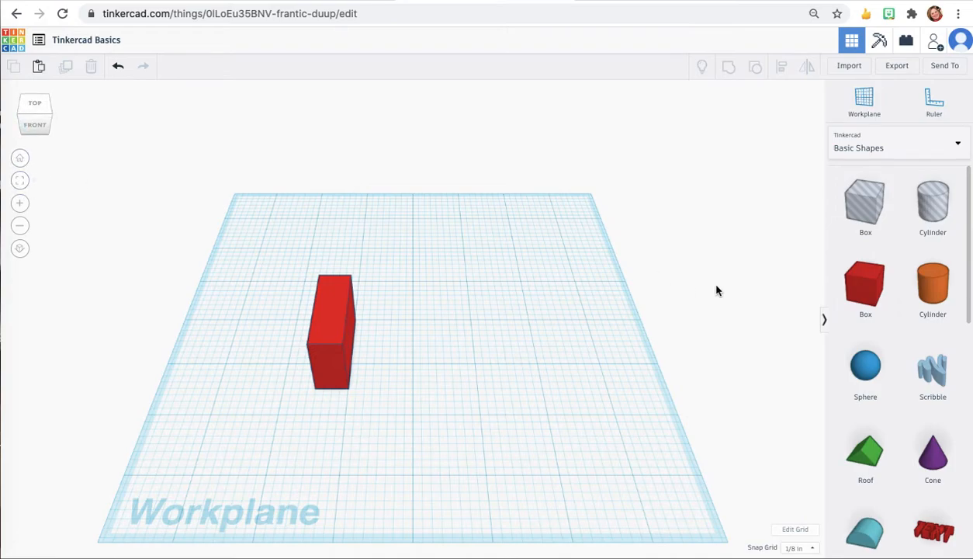
Step: Place an orange cylinder near the workplane's back edge, zoom to it, and delete it
left_click_drag(916, 288, 535, 239)
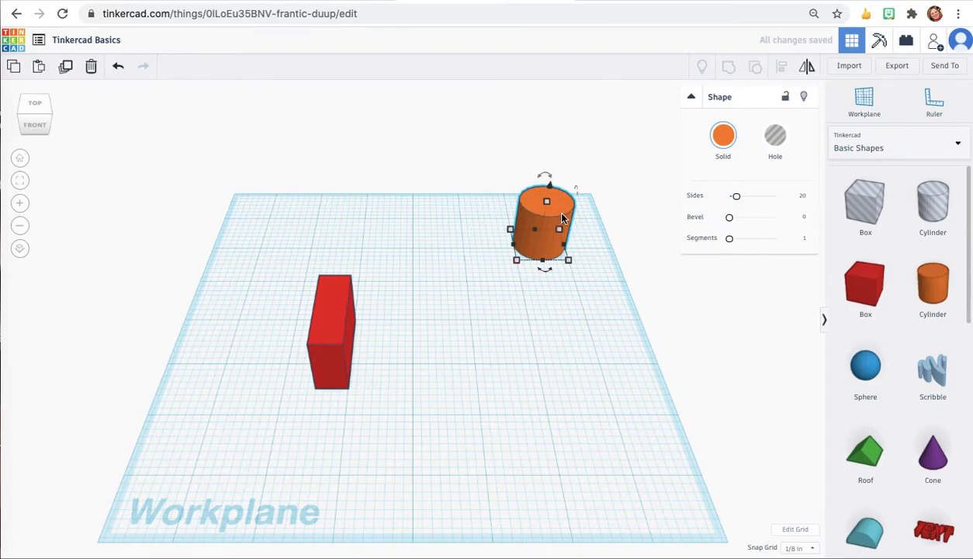
left_click(19, 183)
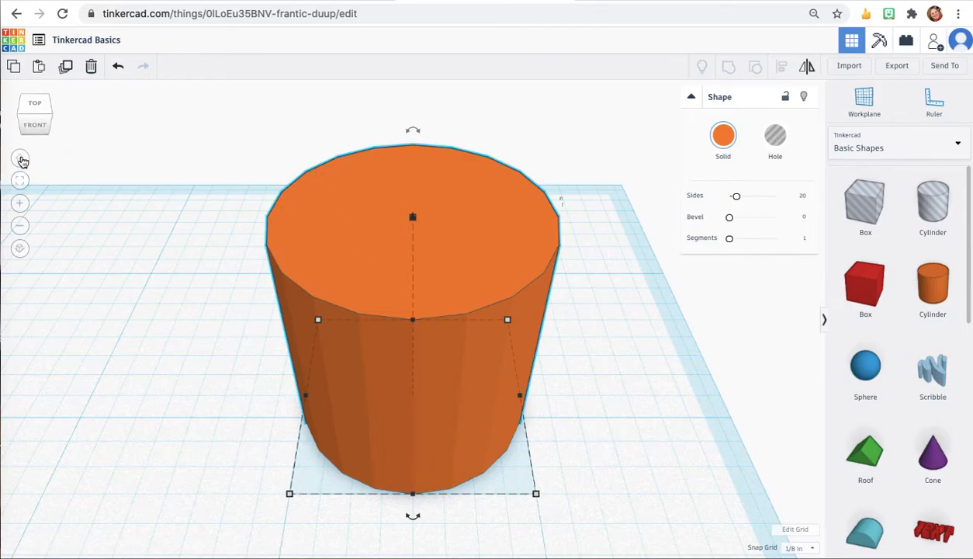
left_click(21, 159)
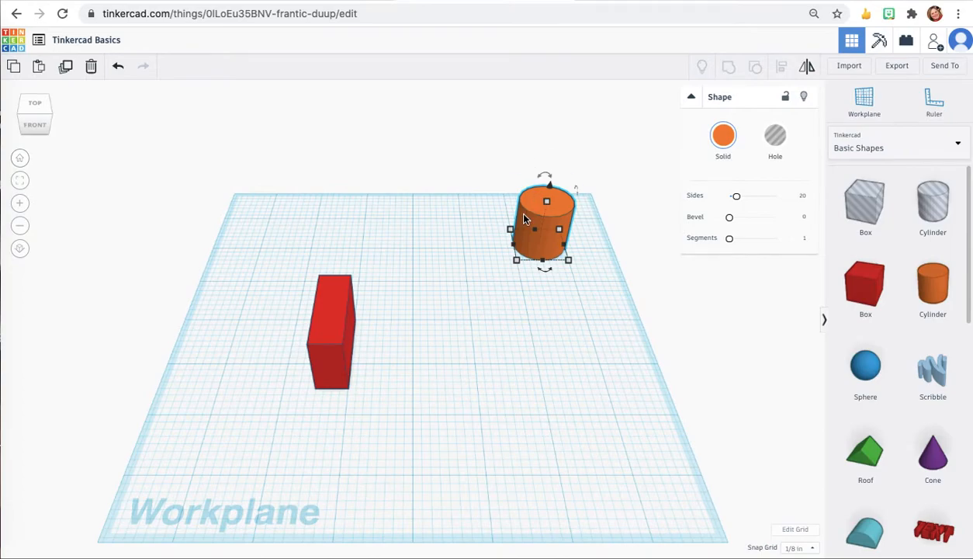
key("Delete")
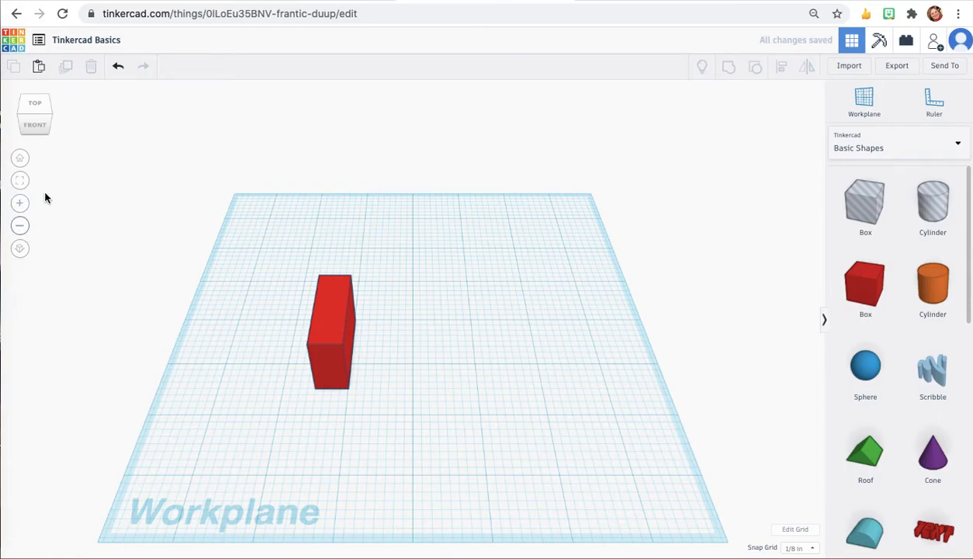
Step: Switch the workplane view to orthographic and back to perspective
left_click(20, 249)
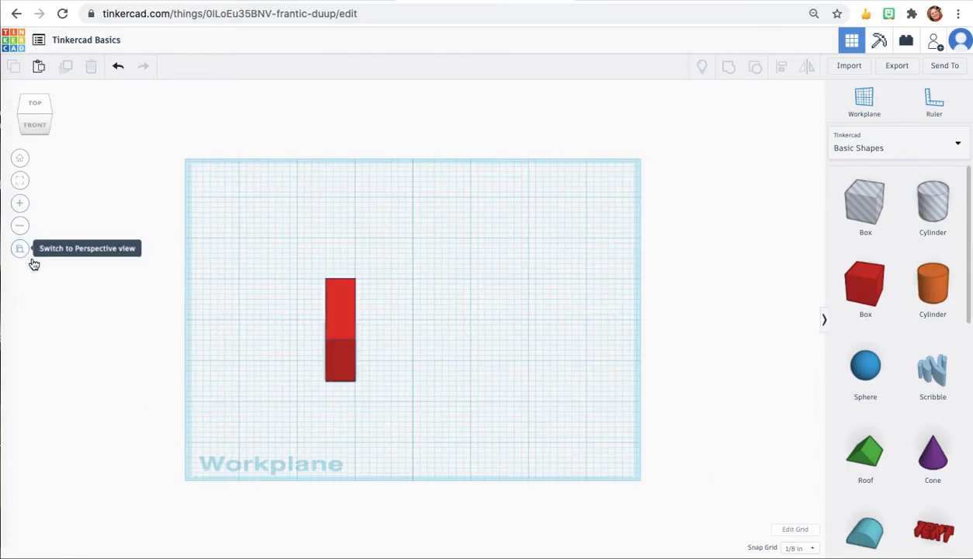
left_click(20, 249)
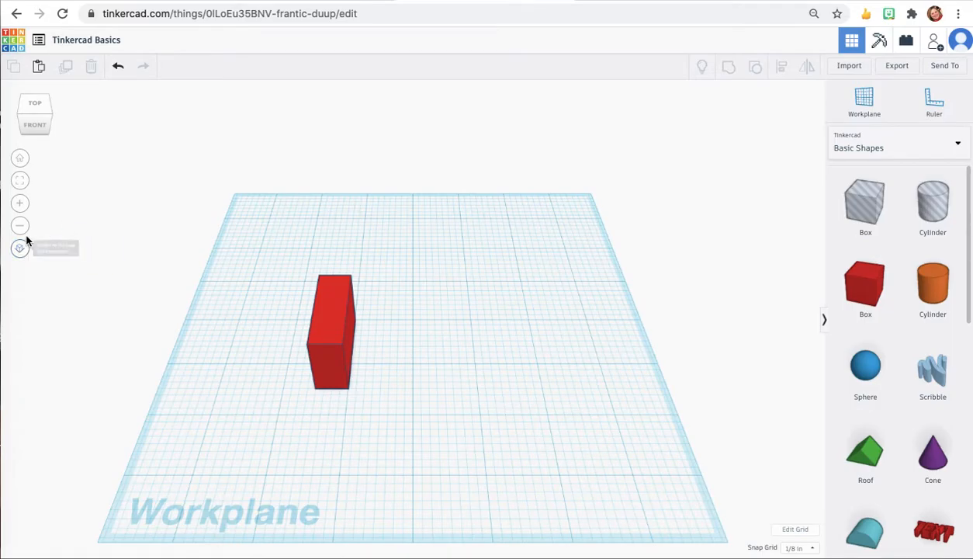
mouse_move(37, 113)
left_mouse_down()
mouse_move(51, 104)
mouse_move(35, 125)
mouse_move(35, 118)
left_mouse_up()
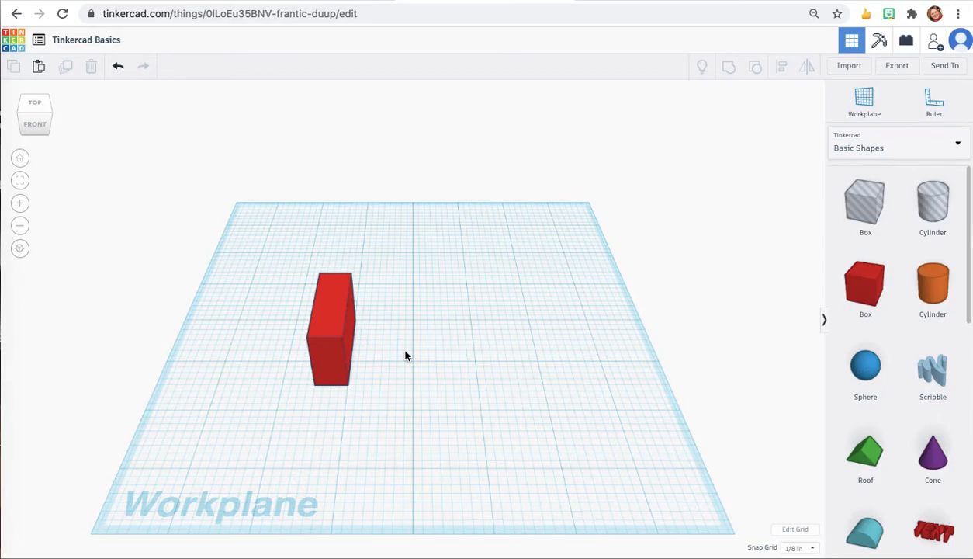
Step: Duplicate the red box and nudge the copy to the right of the original
left_click(325, 360)
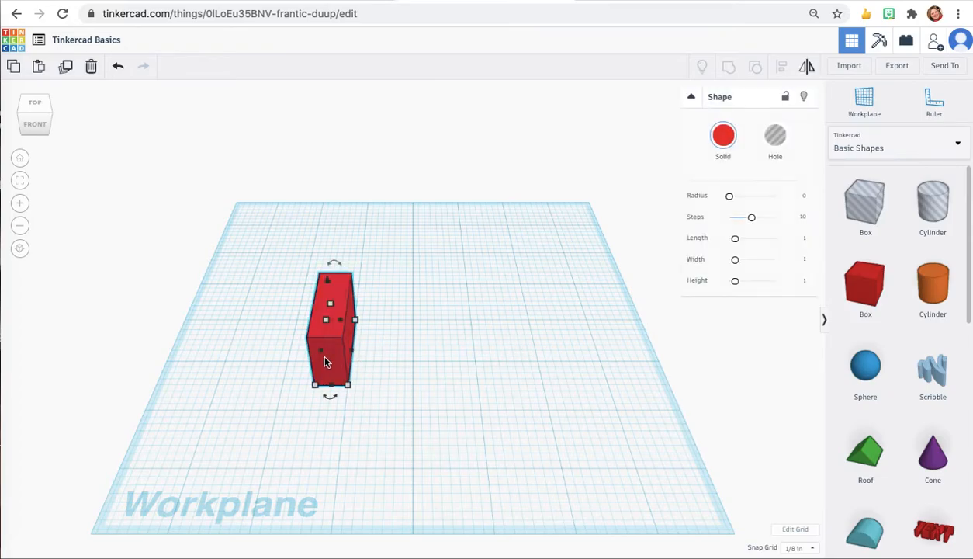
left_click(67, 70)
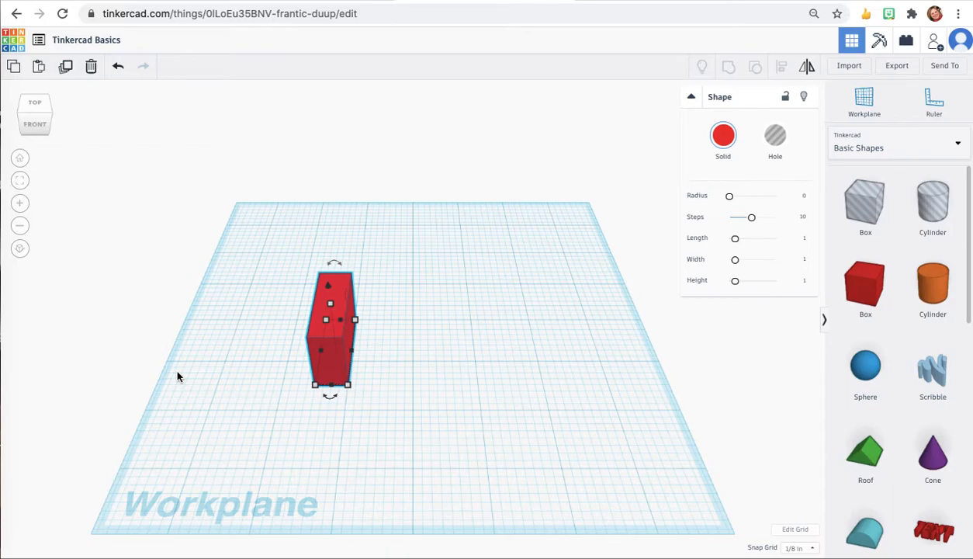
key("ctrl+d")
key("Right")
key("Right")
key("Right")
key("Right")
key("Right")
key("Right")
key("Right")
key("Right")
key("Right")
key("Right")
key("Right")
key("Right")
key("Right")
key("Right")
key("Right")
key("Right")
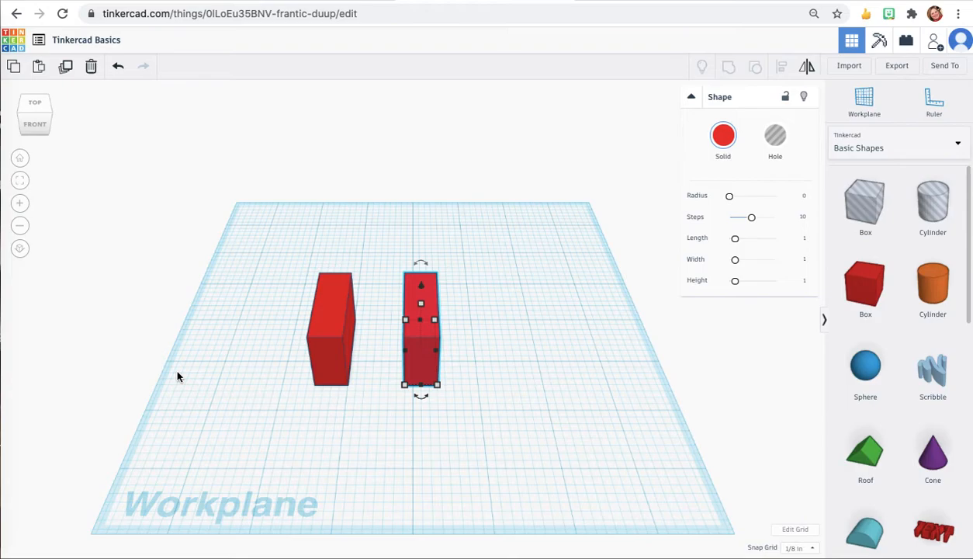
Step: In the left view, tilt the original box diagonally and lift it above the workplane
left_click(321, 313)
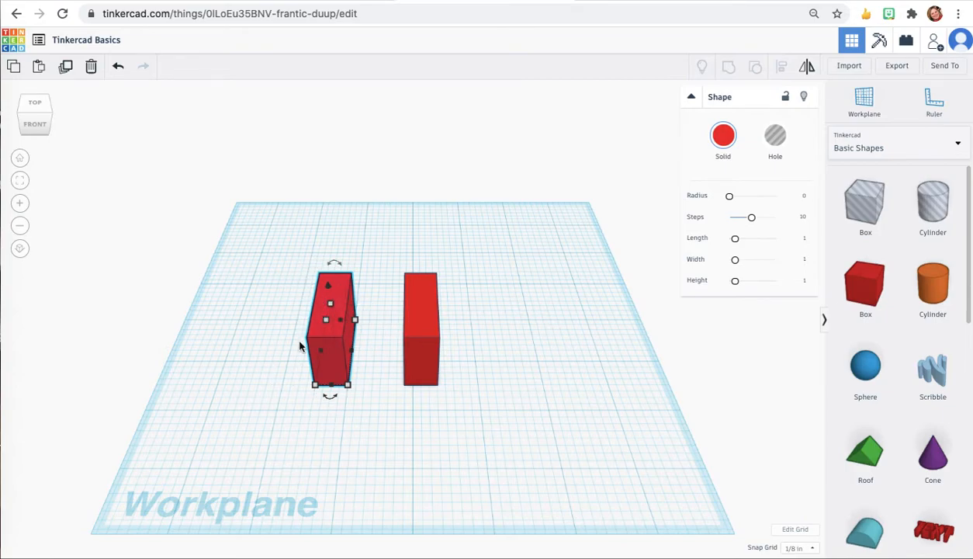
left_click_drag(31, 126, 63, 115)
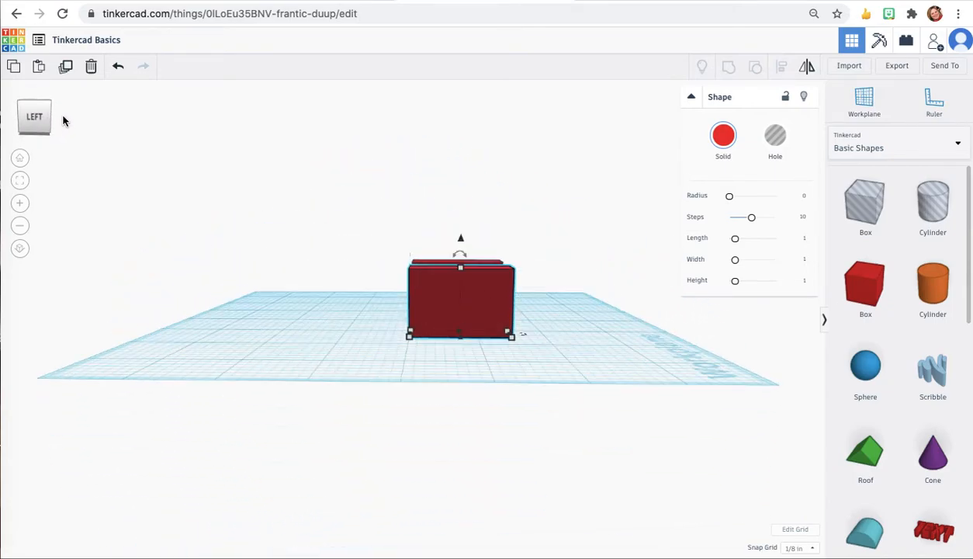
mouse_move(458, 260)
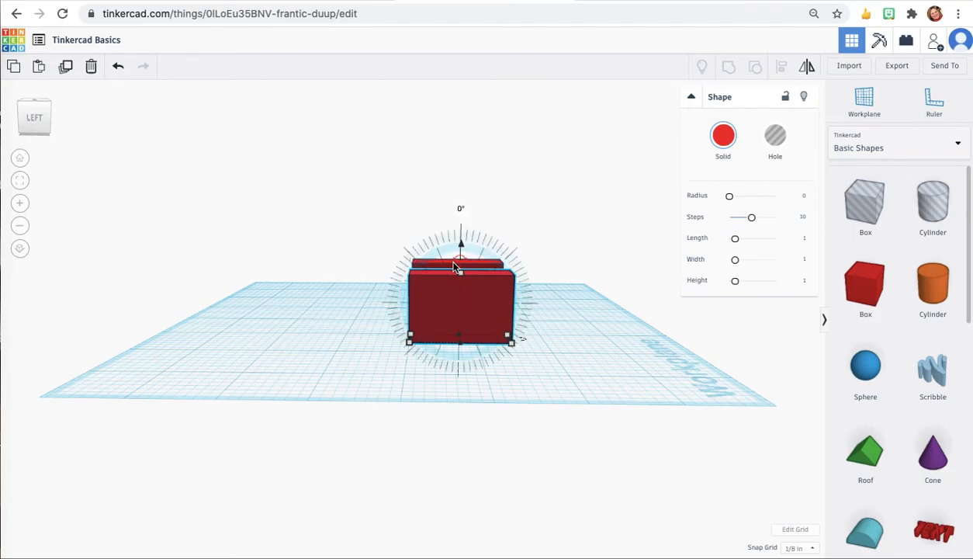
left_click_drag(44, 119, 40, 116)
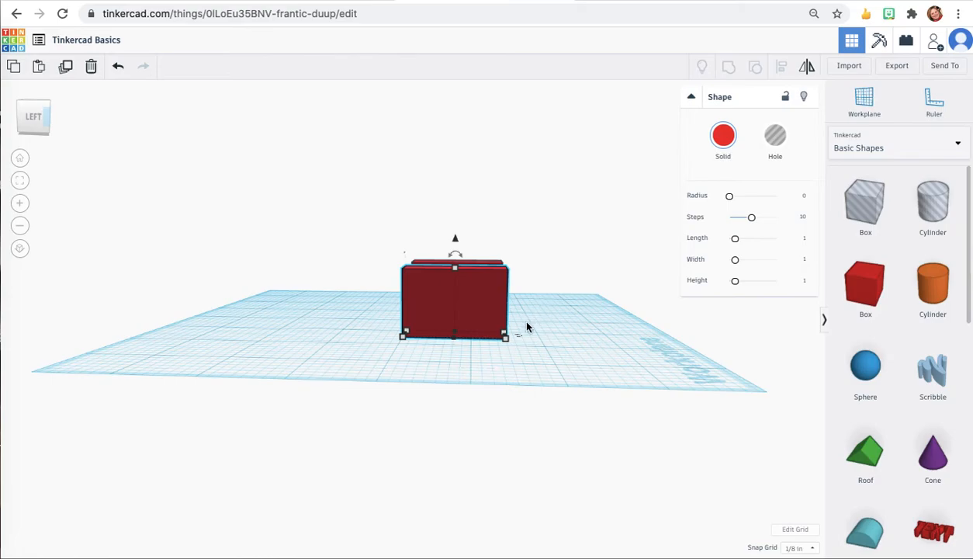
mouse_move(518, 342)
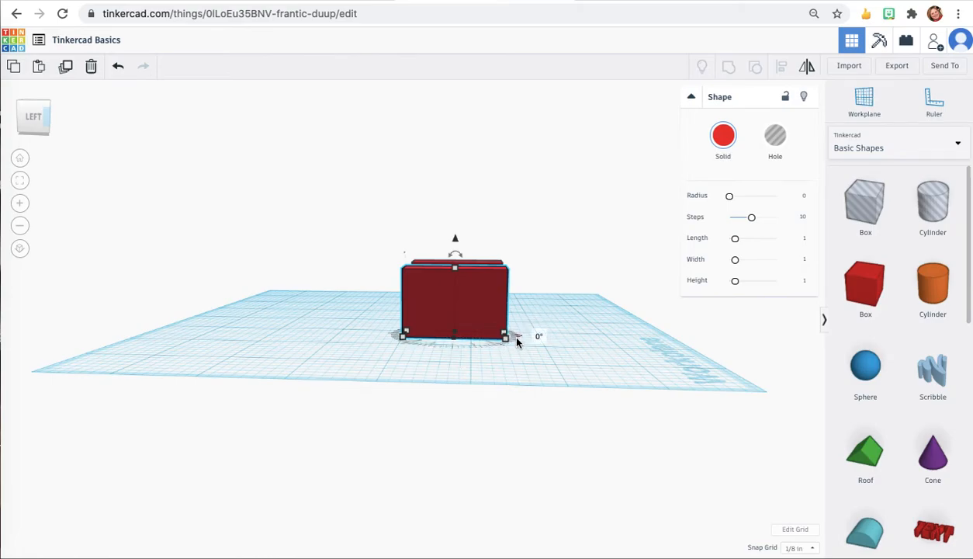
left_click(35, 116)
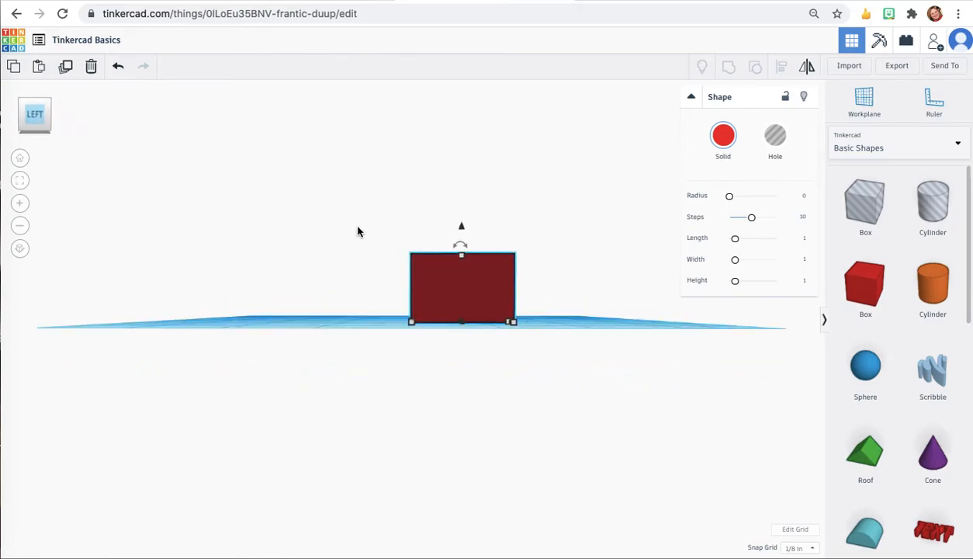
left_click(44, 125)
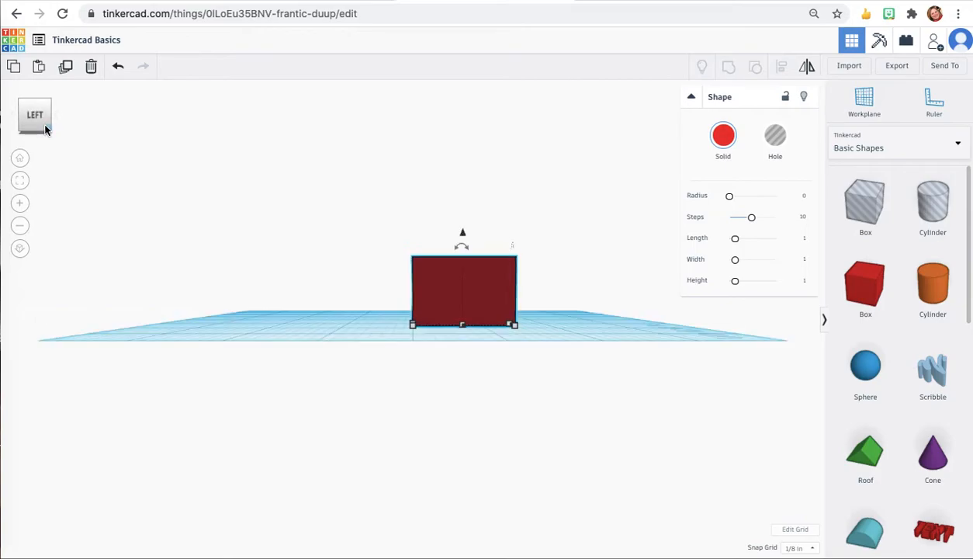
mouse_move(466, 255)
left_click_drag(463, 253, 412, 249)
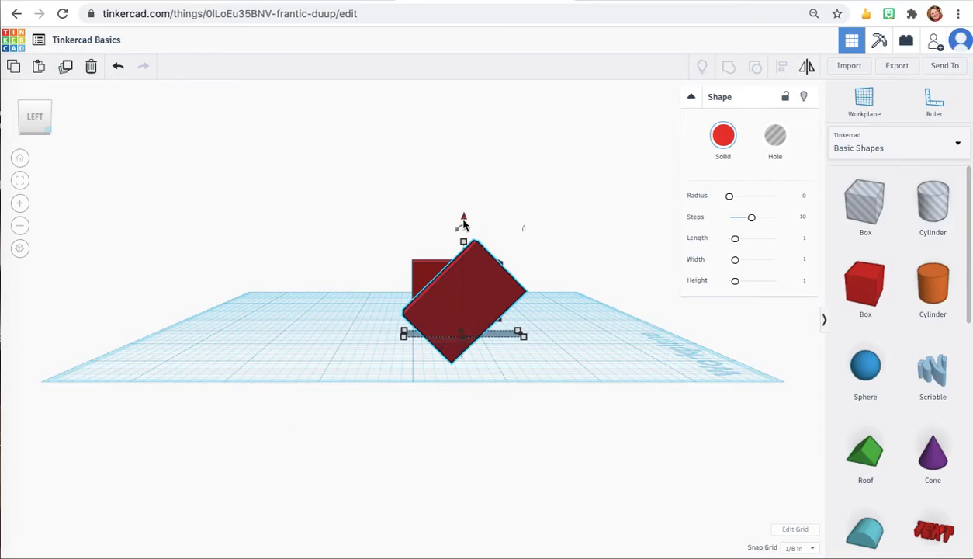
left_click_drag(464, 221, 464, 197)
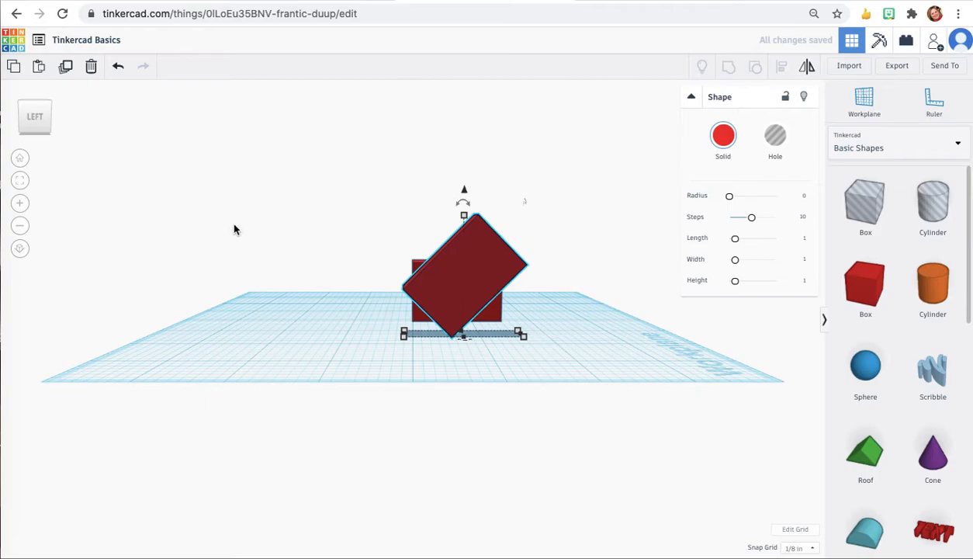
Step: Rotate the second box 90° about its vertical axis so it lies across the front
left_click(31, 124)
left_click_drag(30, 123, 1, 123)
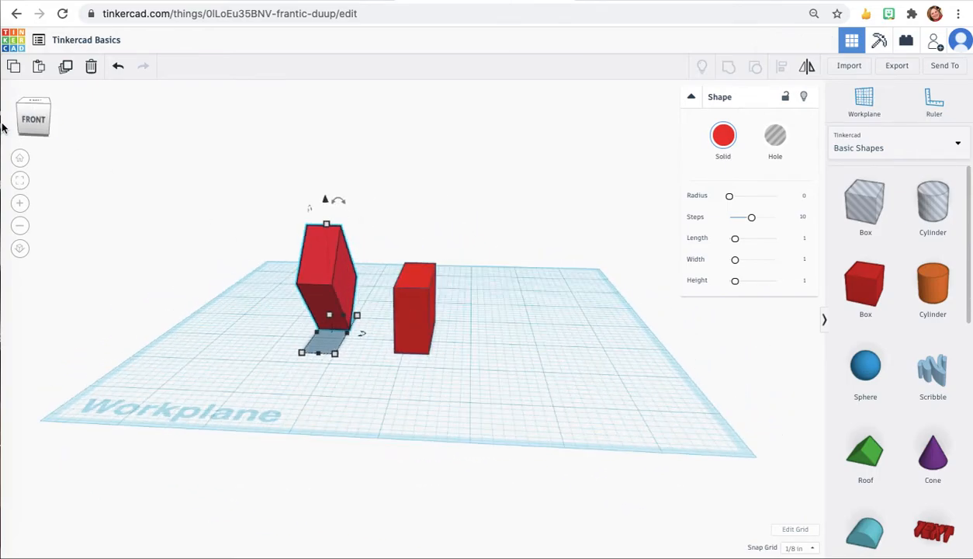
left_click(412, 325)
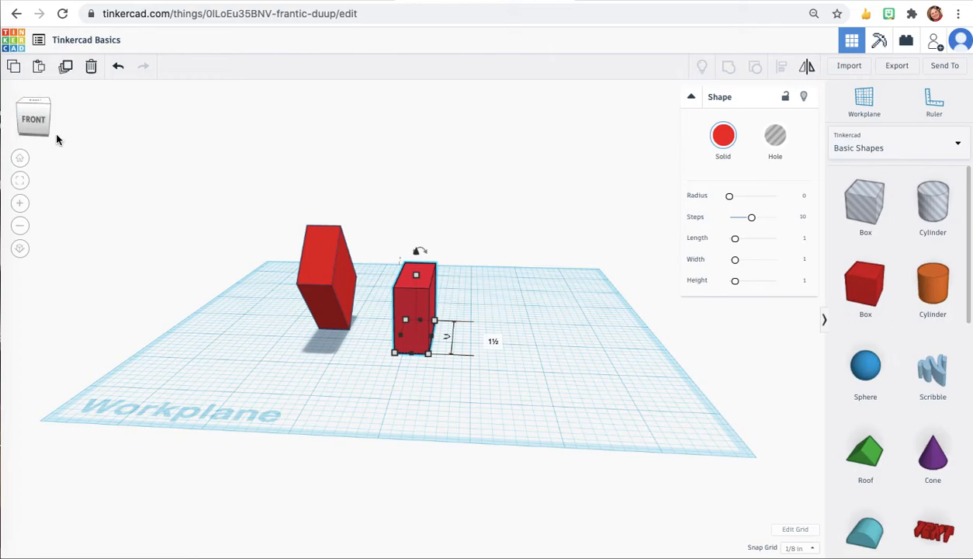
left_click_drag(420, 251, 470, 297)
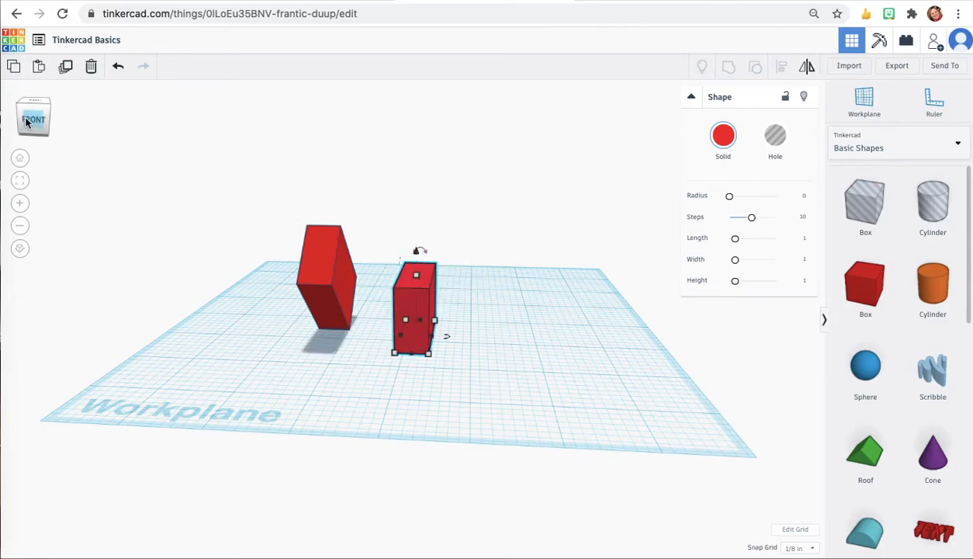
left_click_drag(25, 122, 1, 133)
left_click_drag(375, 349, 410, 327)
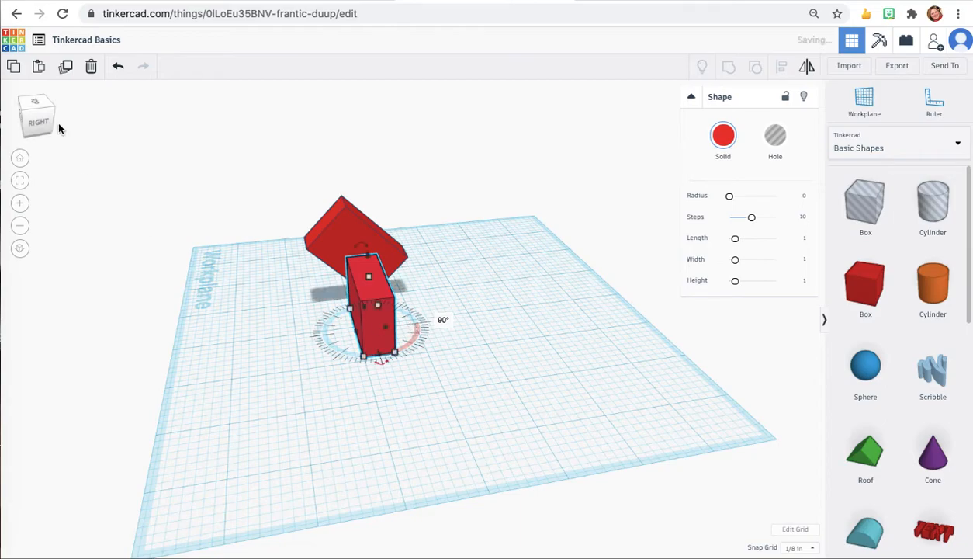
left_click(57, 123)
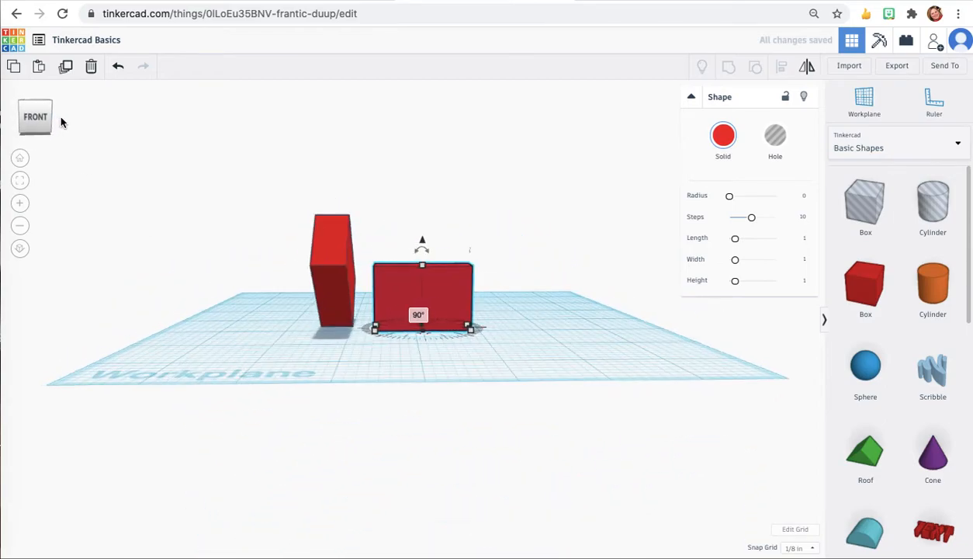
left_click(394, 353)
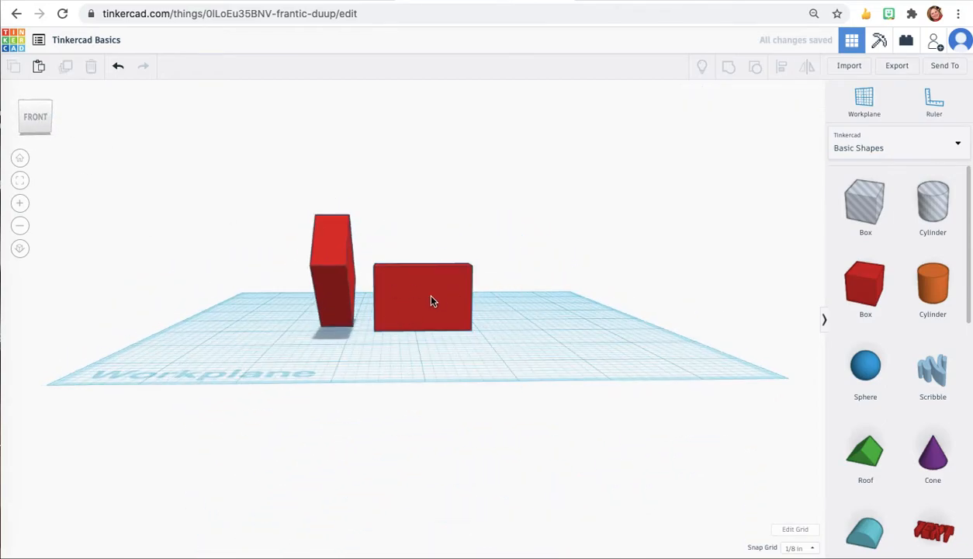
Step: Place a purple cone on the workplane to the right of the boxes
left_click(33, 125)
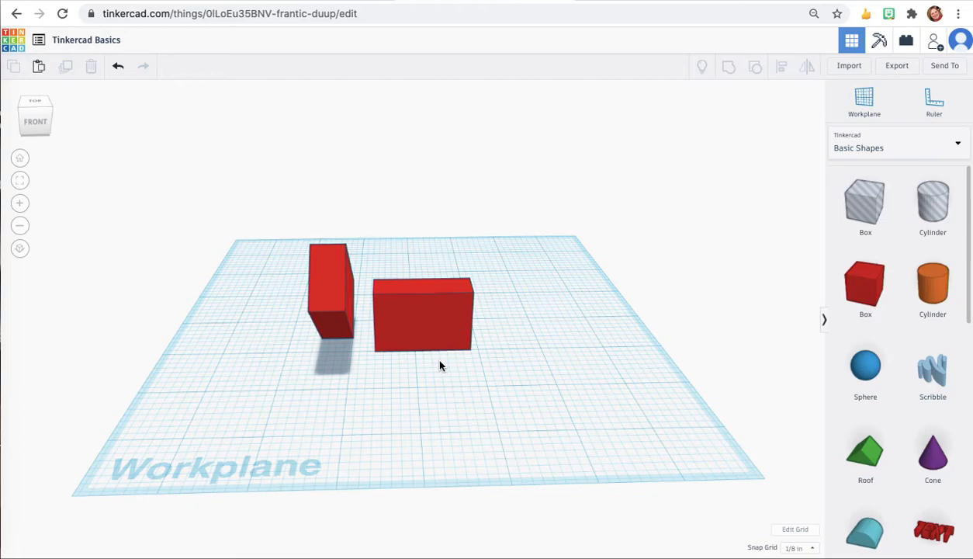
mouse_move(31, 121)
left_mouse_down()
mouse_move(58, 124)
mouse_move(21, 125)
left_mouse_up()
left_click(21, 124)
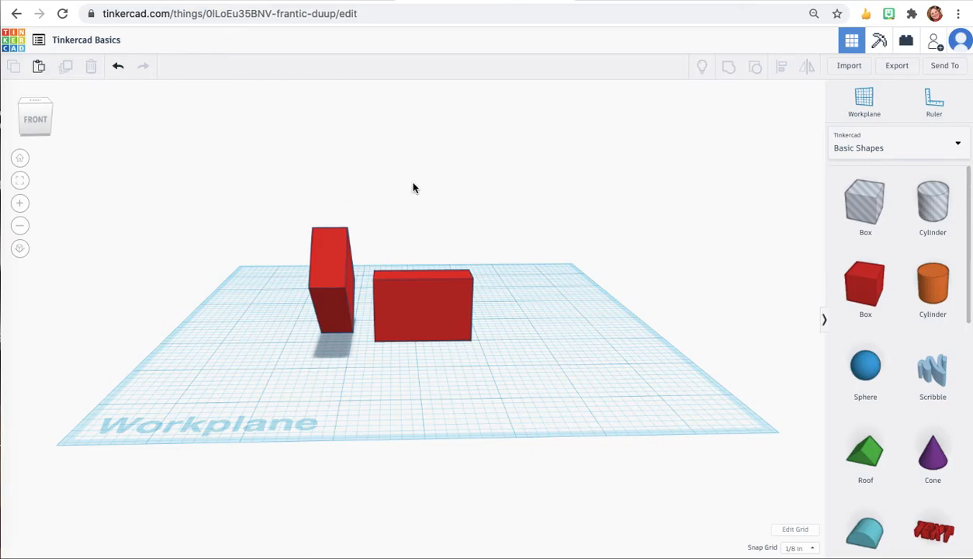
left_click_drag(36, 119, 35, 119)
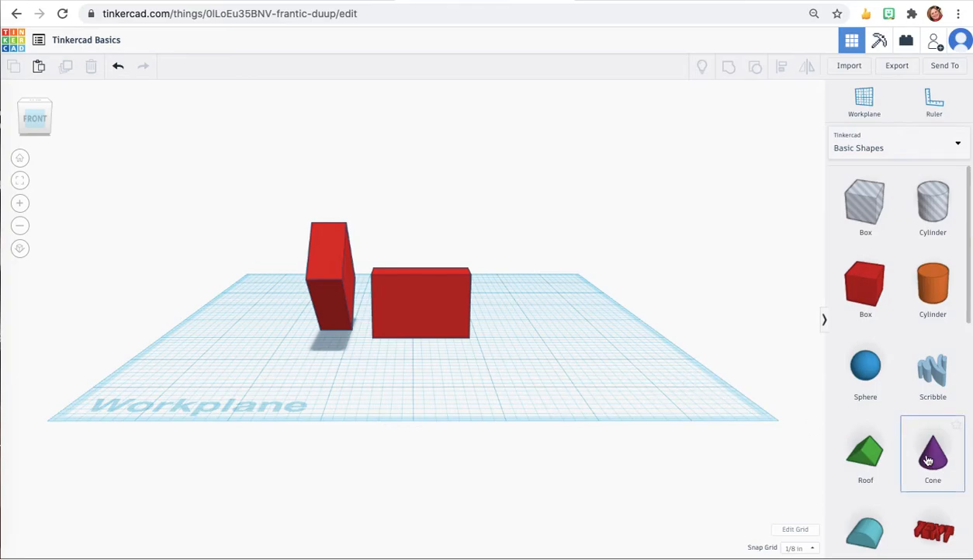
left_click_drag(937, 459, 555, 337)
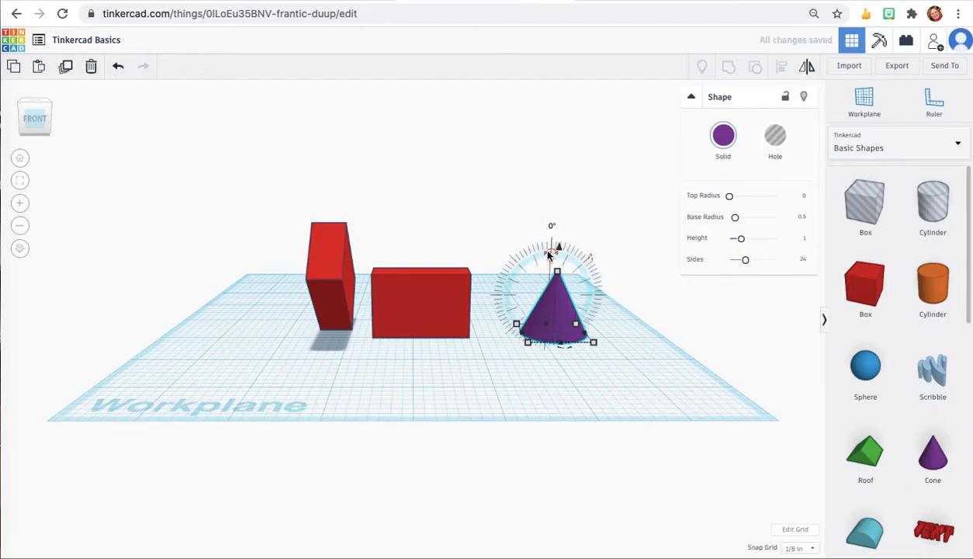
Step: Rotate the cone so it stands upside down on its tip
left_click_drag(546, 252, 587, 255)
left_click(557, 266)
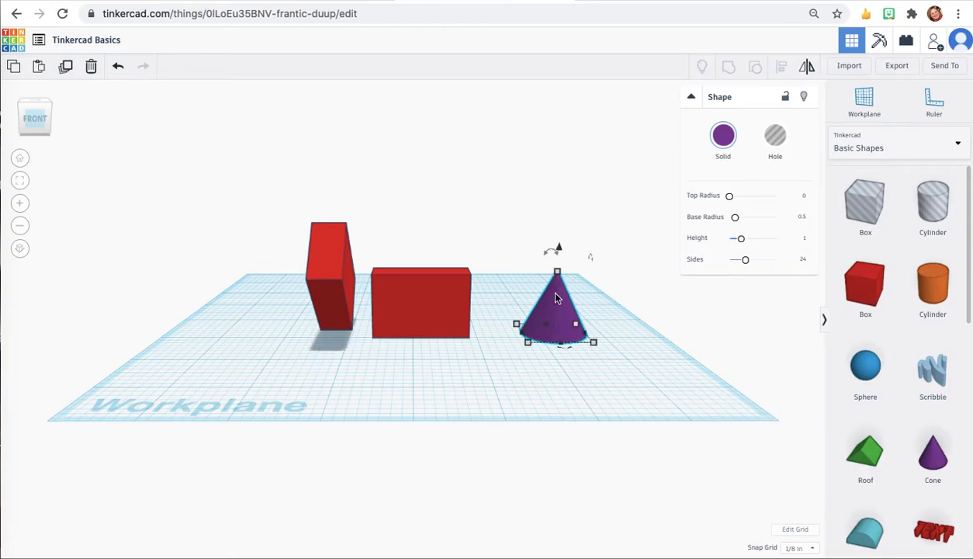
left_click_drag(544, 254, 591, 293)
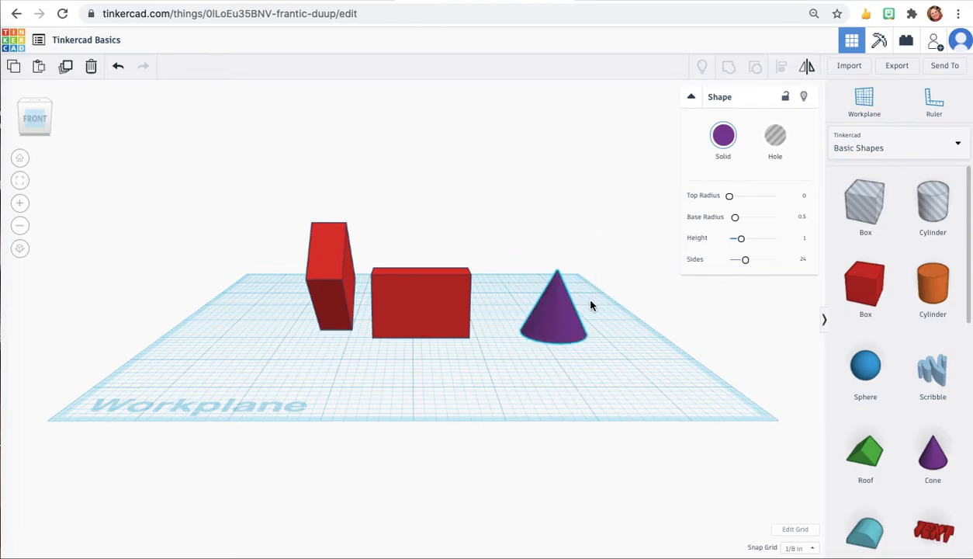
left_click_drag(34, 114, 35, 120)
left_click_drag(551, 258, 599, 336)
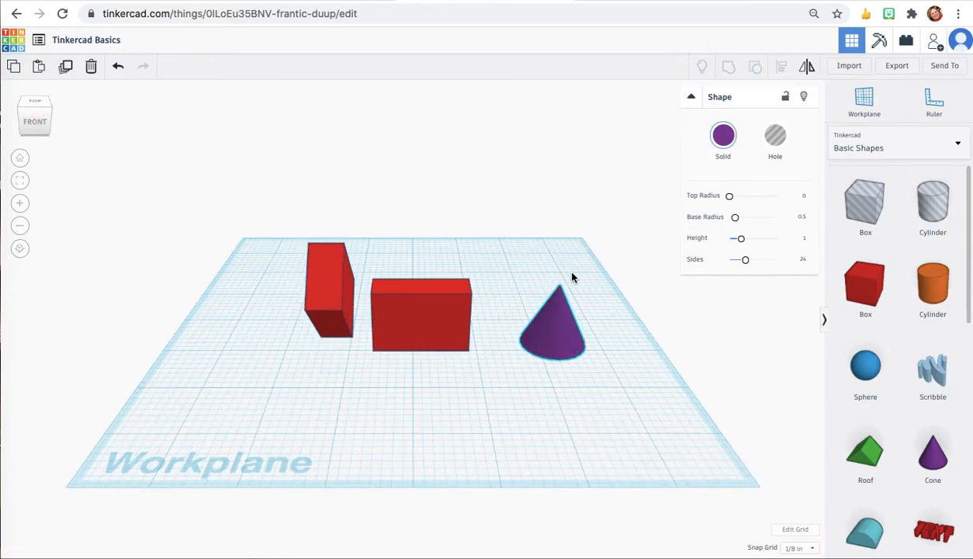
left_click_drag(557, 305, 556, 303)
left_click(549, 260)
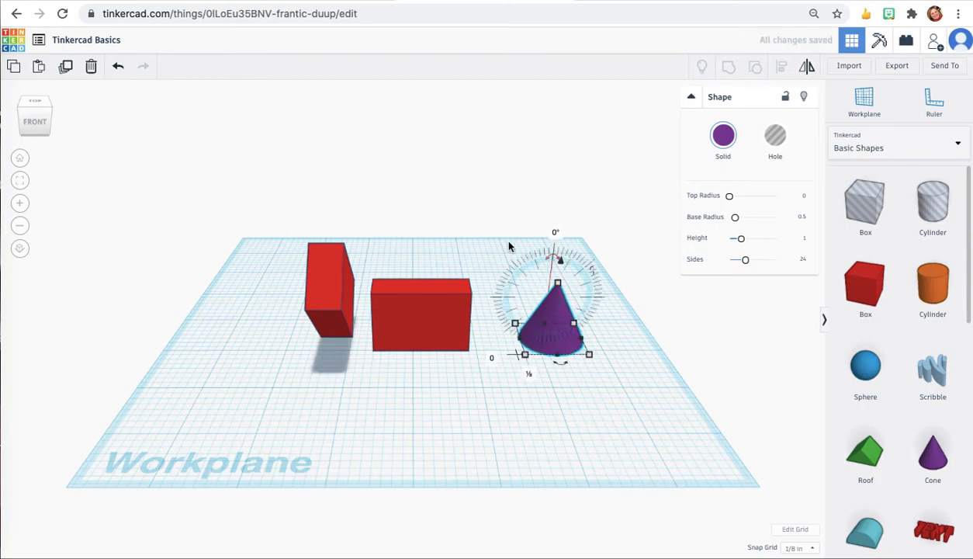
left_click(34, 121)
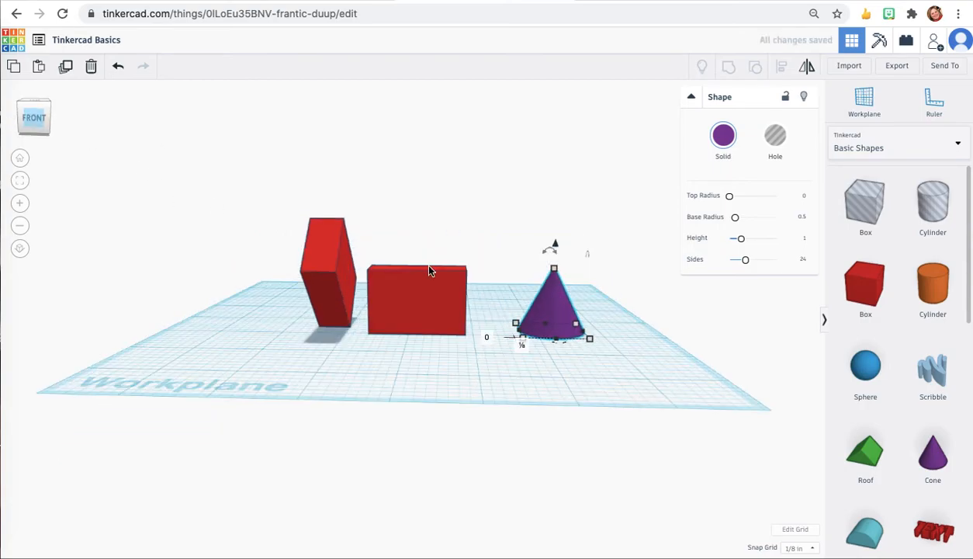
mouse_move(551, 246)
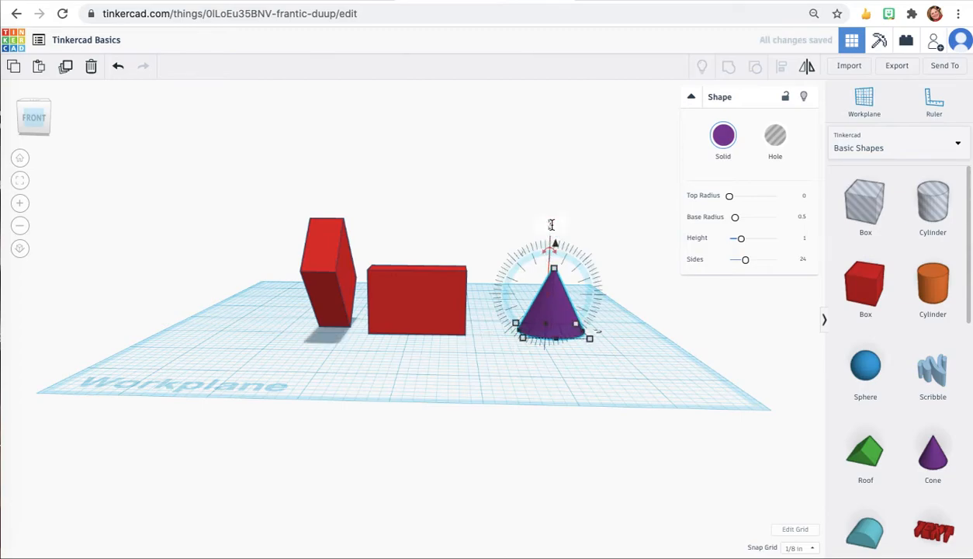
type("0")
key("Return")
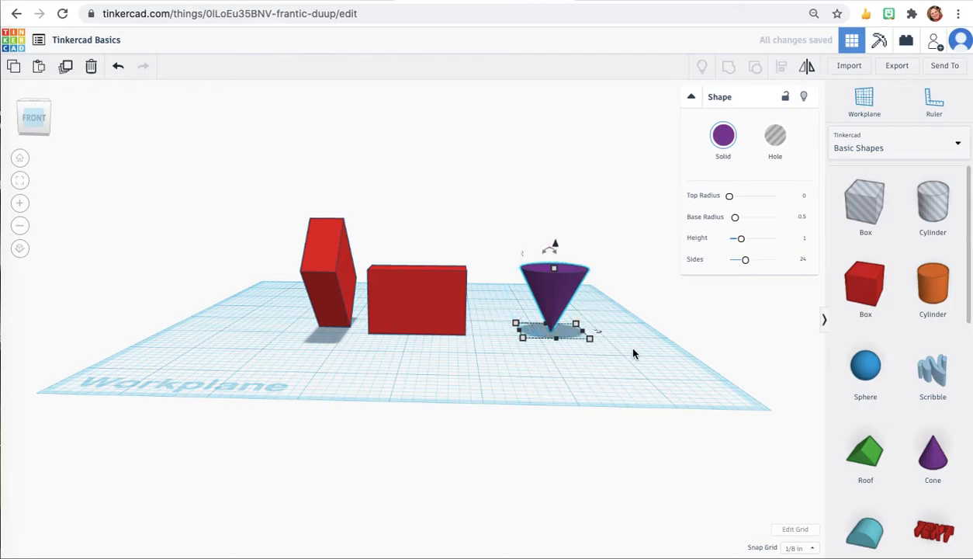
left_click(631, 359)
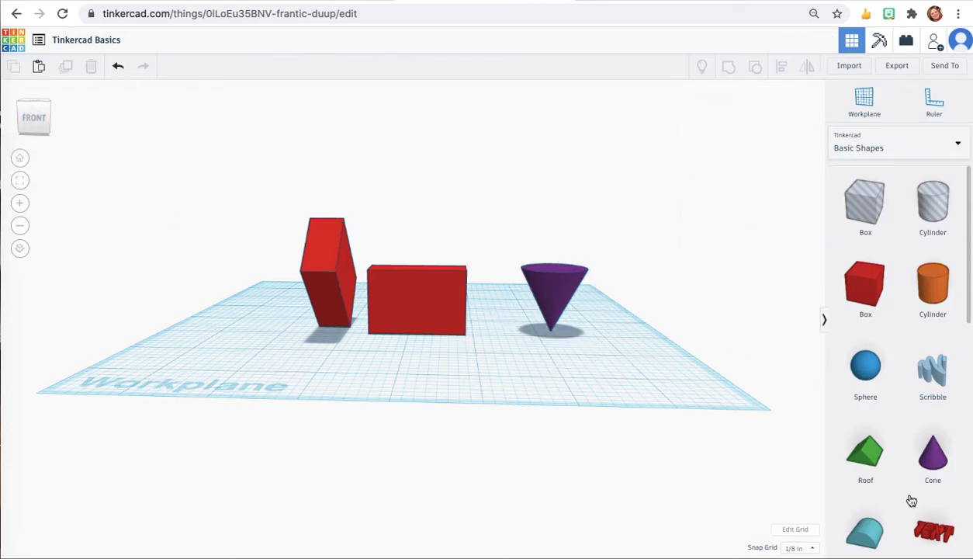
Step: Place a pink half sphere on the workplane beside the cone
scroll(878, 418, "down", 5)
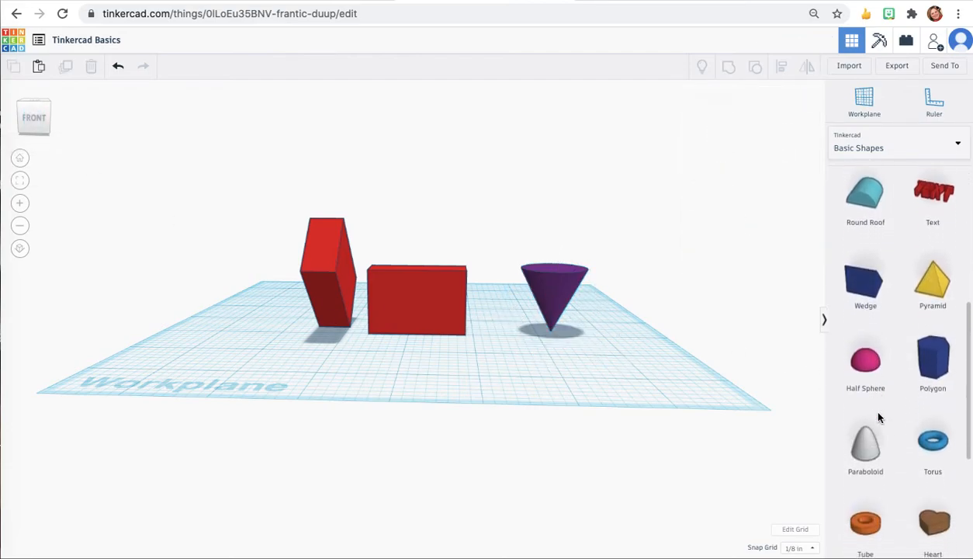
left_click_drag(866, 344, 628, 346)
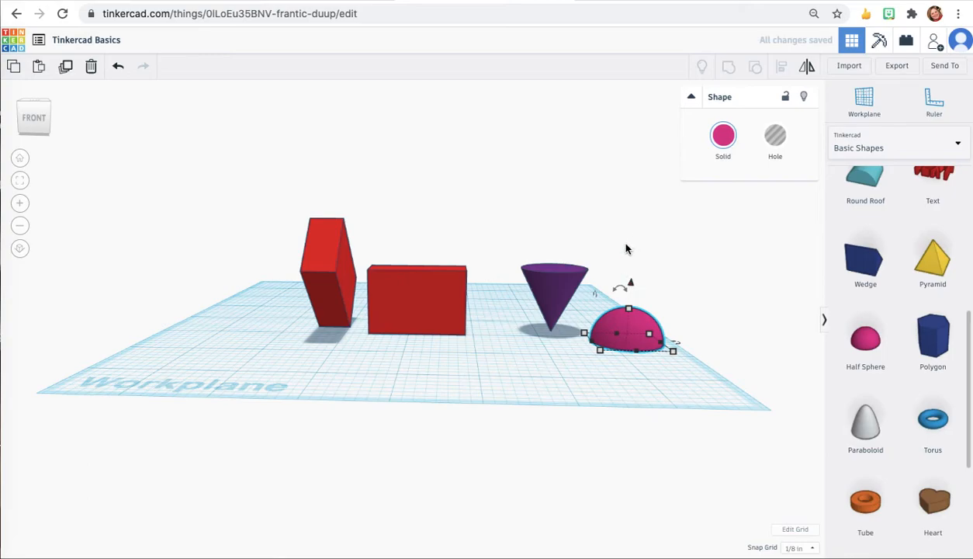
Step: Raise the half sphere off the workplane and nudge it left until it sits on top of the cone
left_click(540, 287)
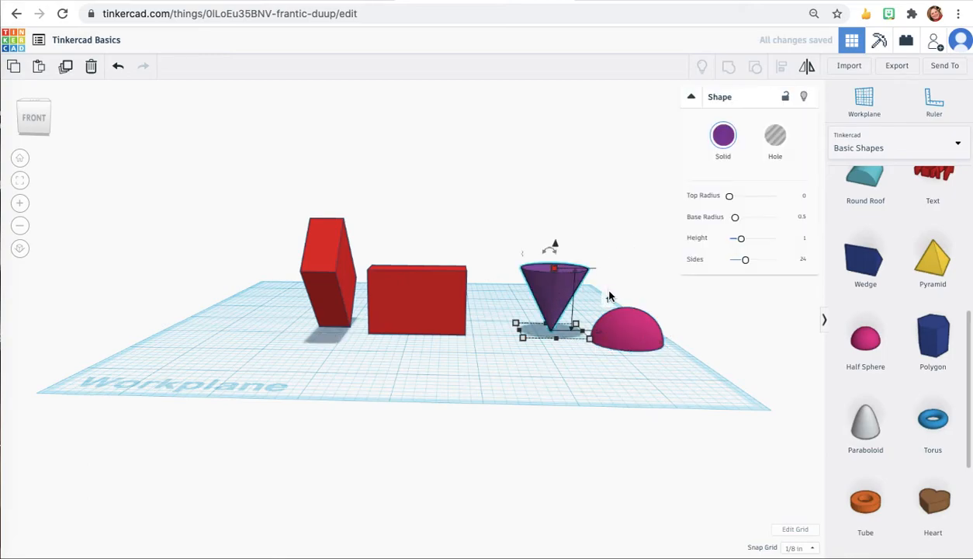
left_click(626, 322)
left_click_drag(630, 286, 632, 217)
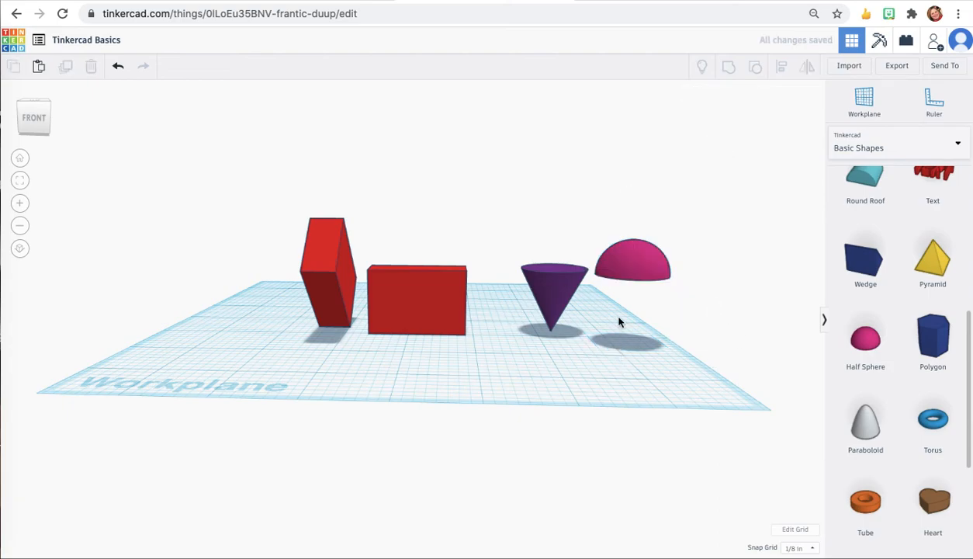
key("Left")
key("Left")
key("Left")
key("Left")
key("Left")
key("Left")
key("Left")
key("Left")
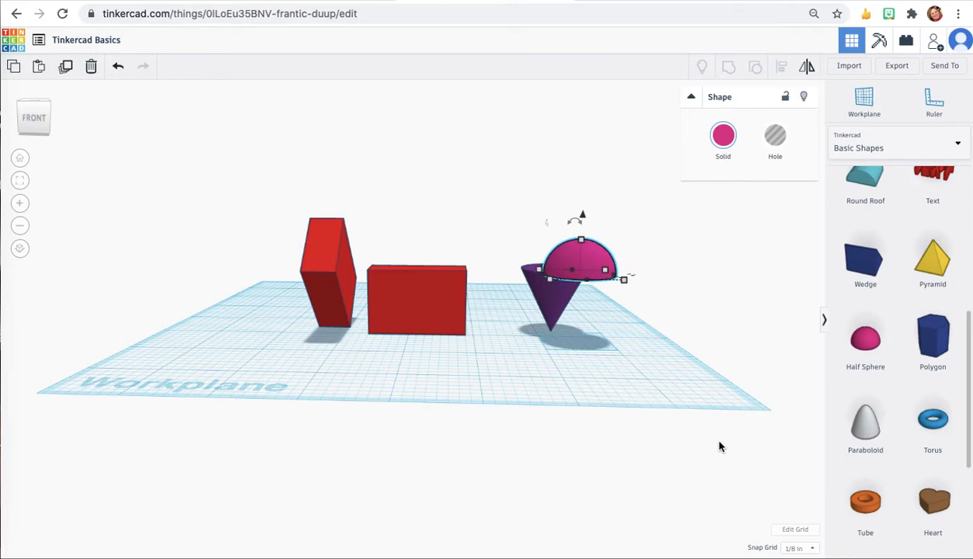
key("Left")
key("Left")
key("Left")
key("Right")
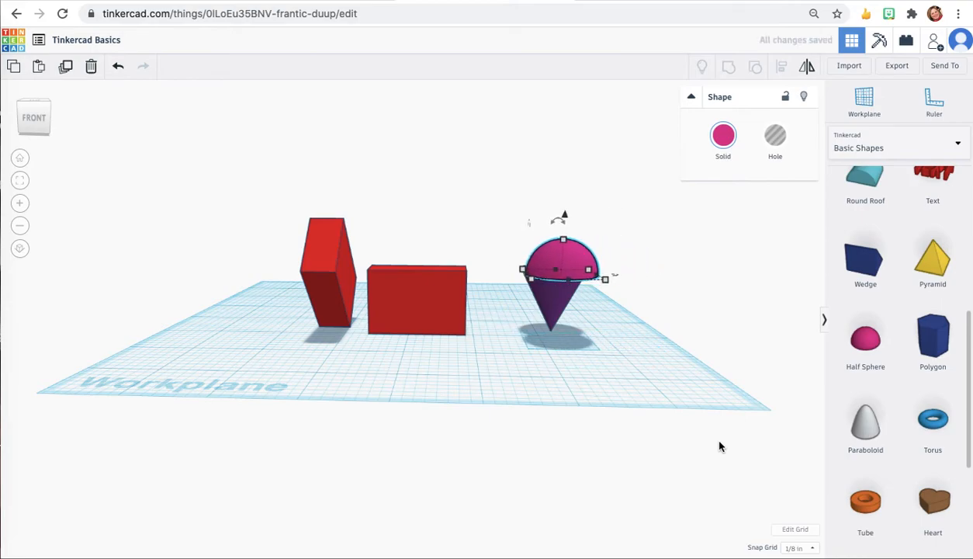
key("Left")
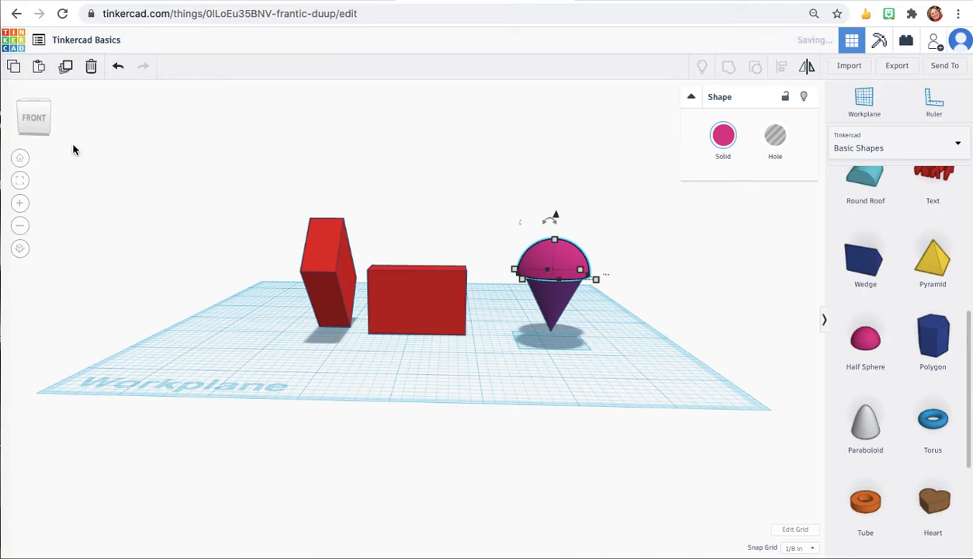
Step: Switch to the right-side view and nudge the half sphere so it is centered over the cone
left_click(4, 119)
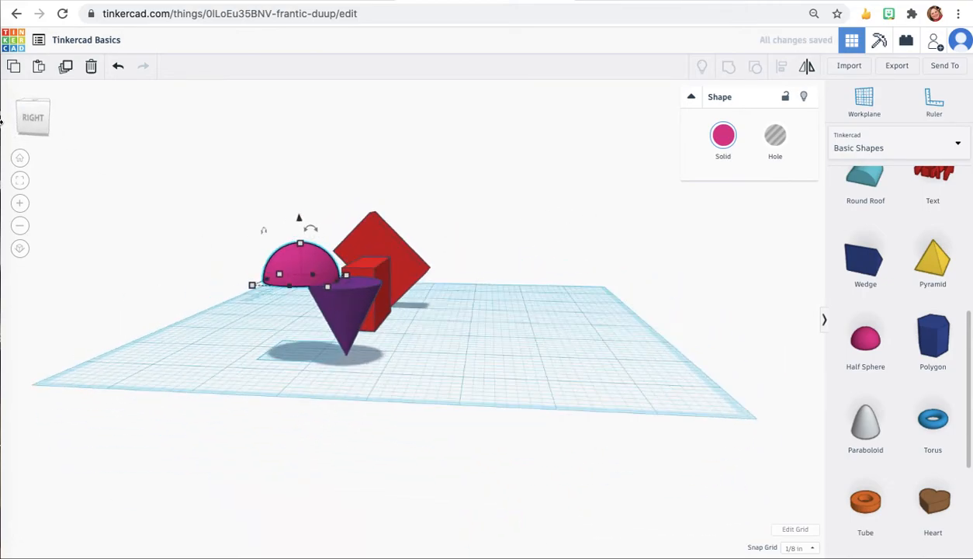
left_click_drag(1, 121, 1, 121)
key("Right")
key("Right")
key("Right")
key("Right")
key("Right")
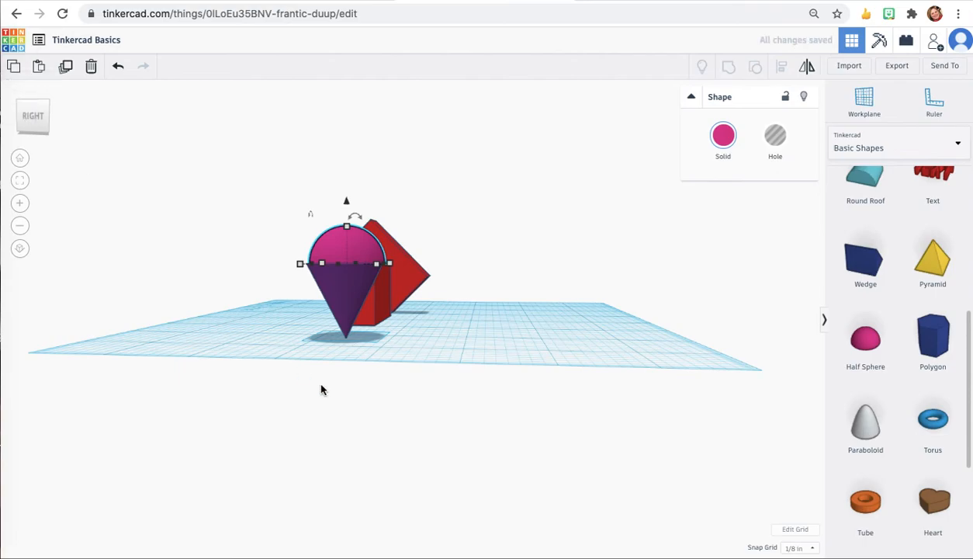
left_click(501, 334)
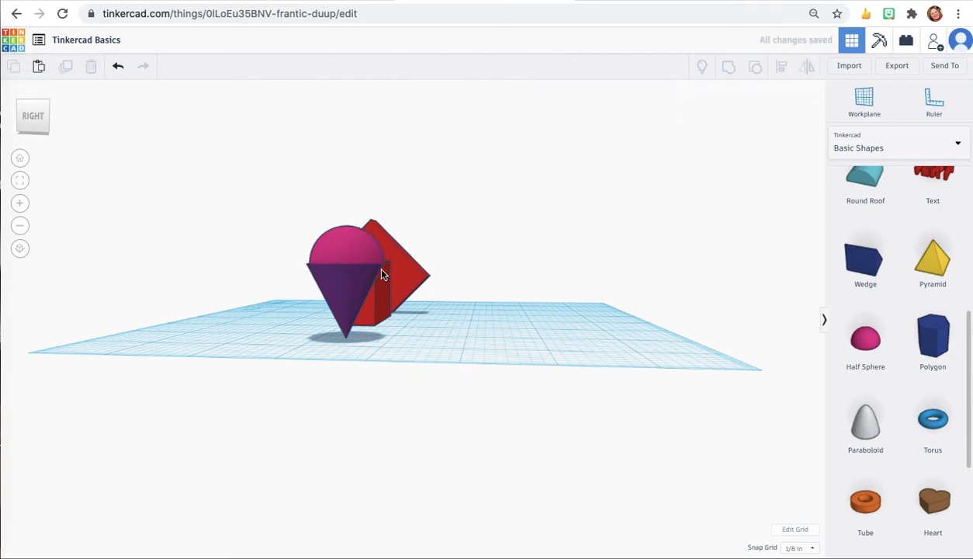
left_click(359, 250)
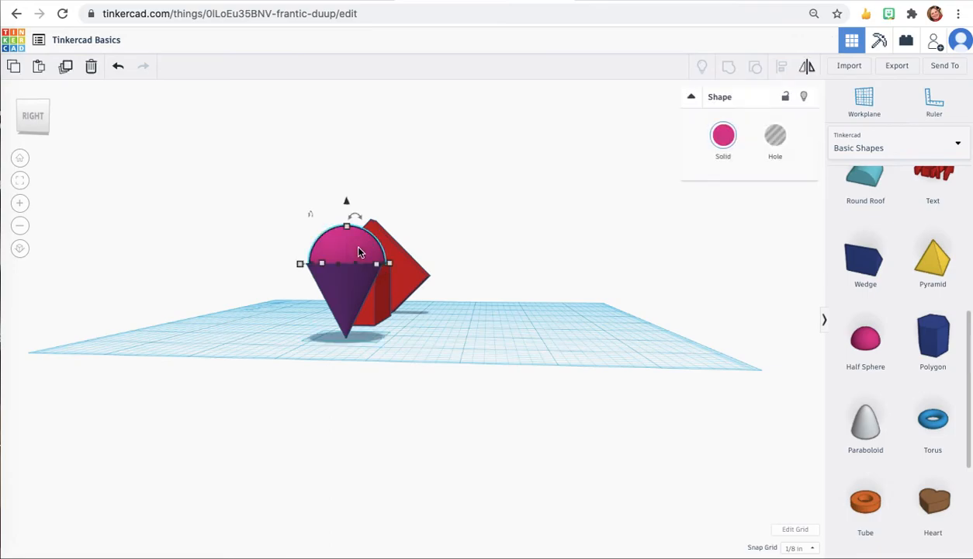
key("Left")
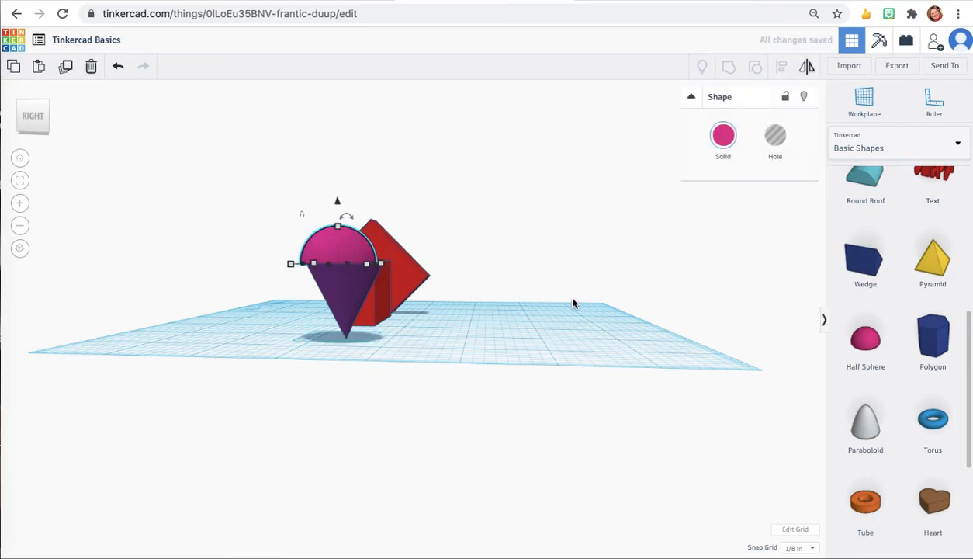
key("Right")
left_click(553, 354)
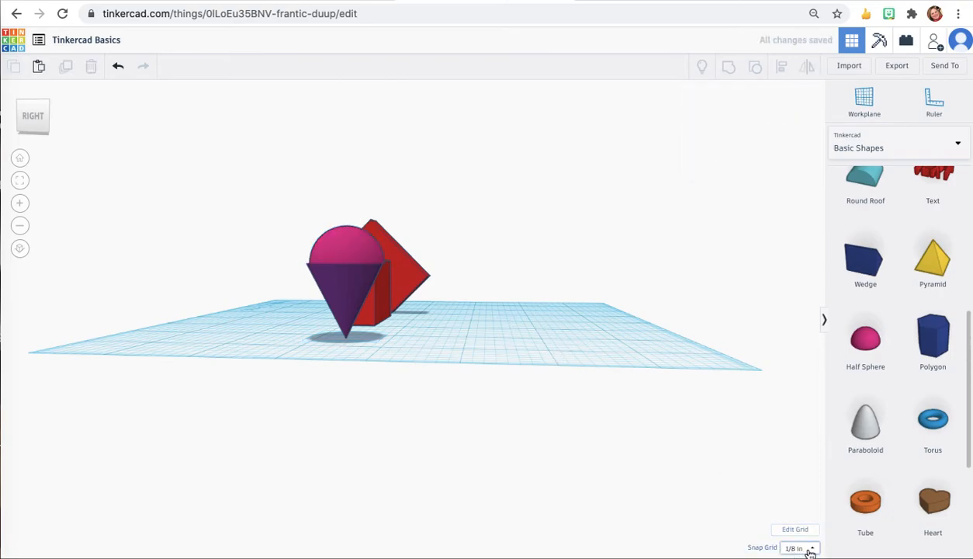
Step: Set the snap grid to 1/64 in and fine-adjust the half sphere's position on the cone in the front view
left_click(810, 549)
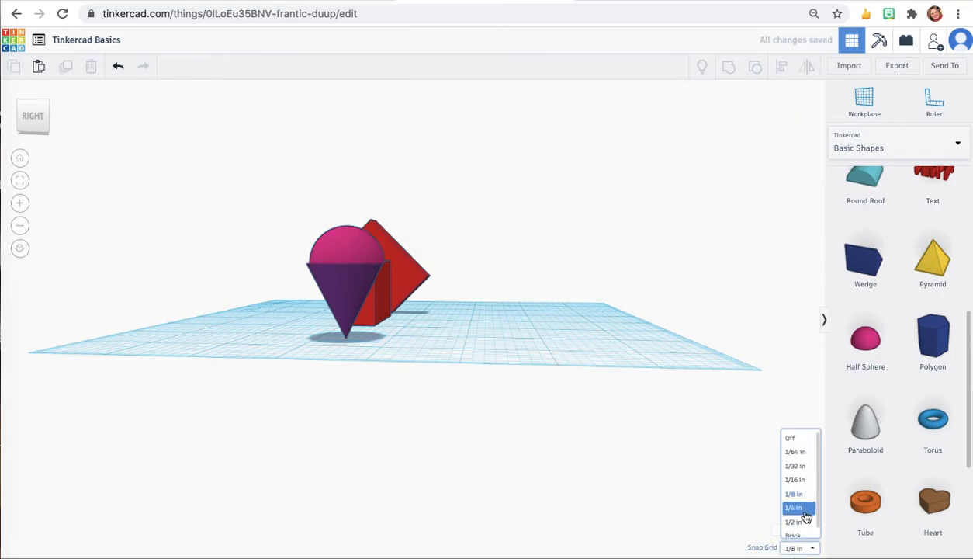
left_click(803, 453)
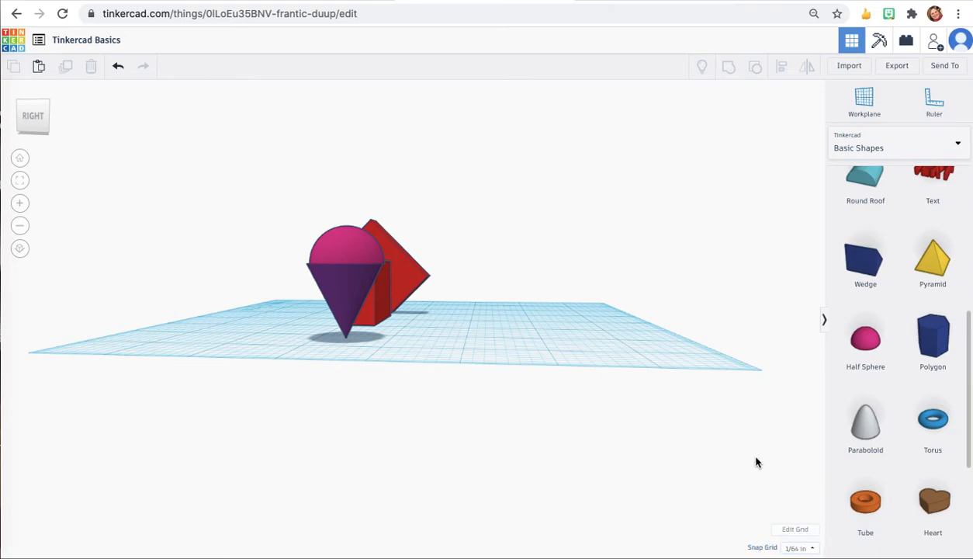
left_click(353, 249)
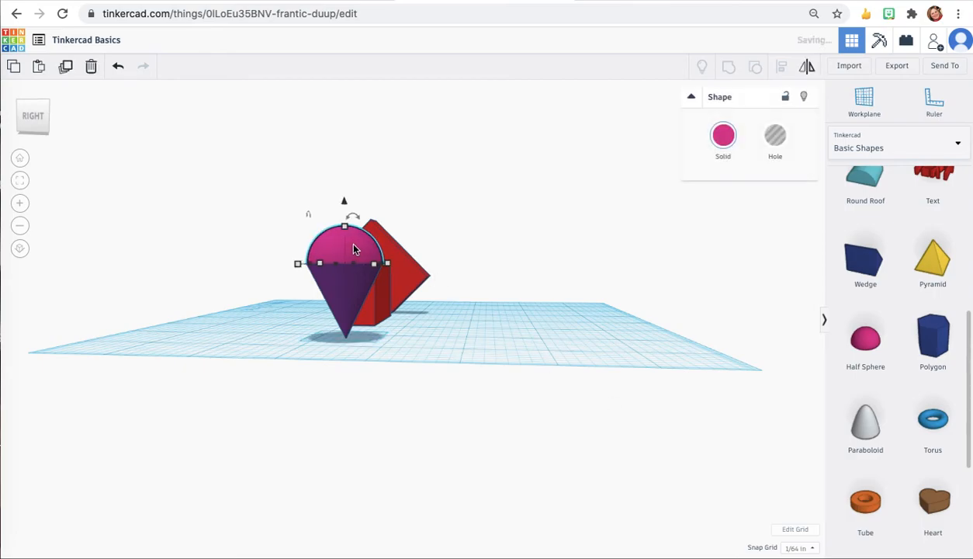
left_click(273, 298)
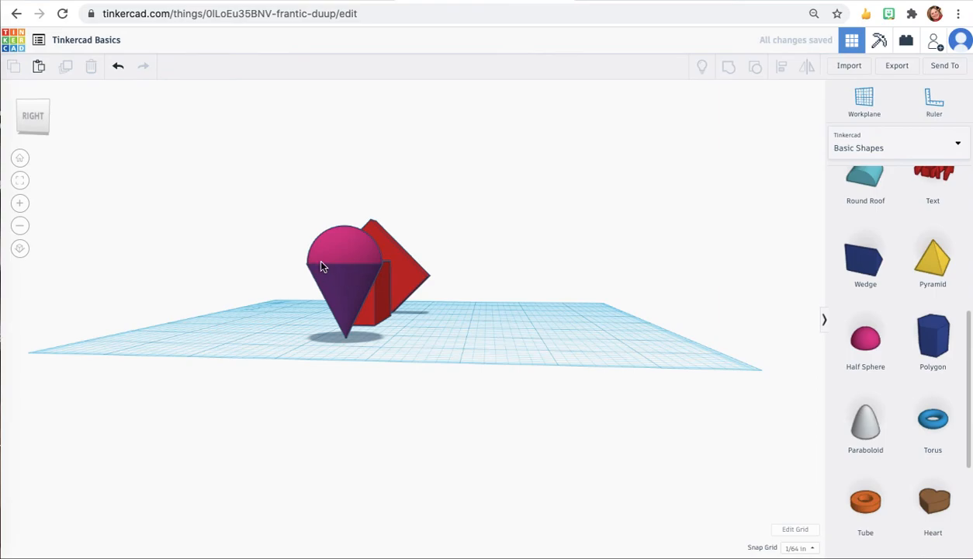
left_click(58, 116)
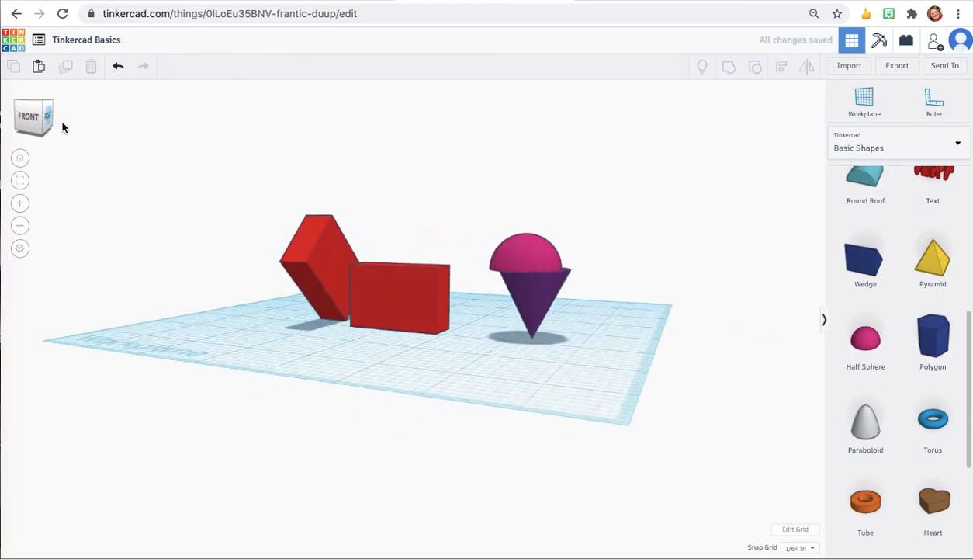
left_click(554, 243)
left_click_drag(555, 243, 561, 243)
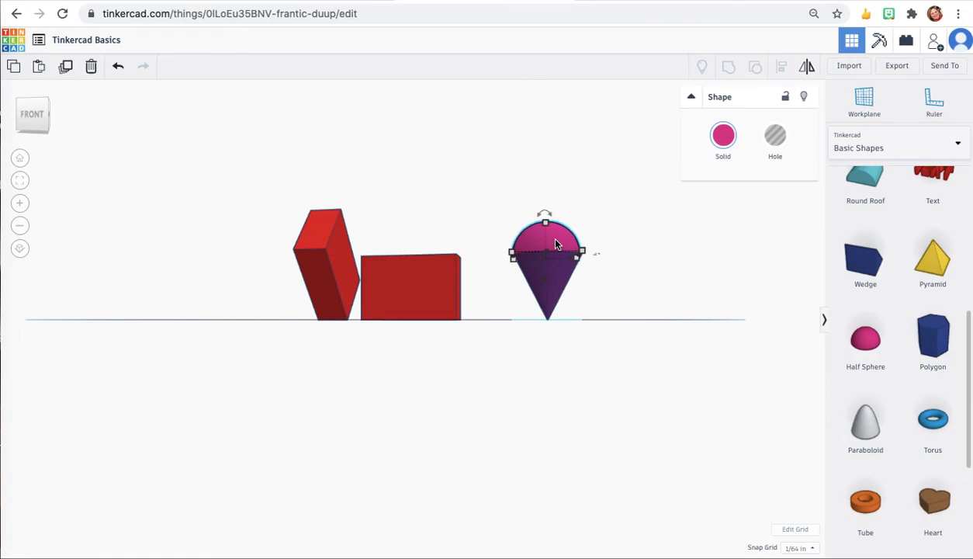
Step: Orbit around the model and return to the home view to check the half sphere's alignment on the cone
mouse_move(38, 114)
left_mouse_down()
mouse_move(4, 122)
mouse_move(28, 117)
left_mouse_up()
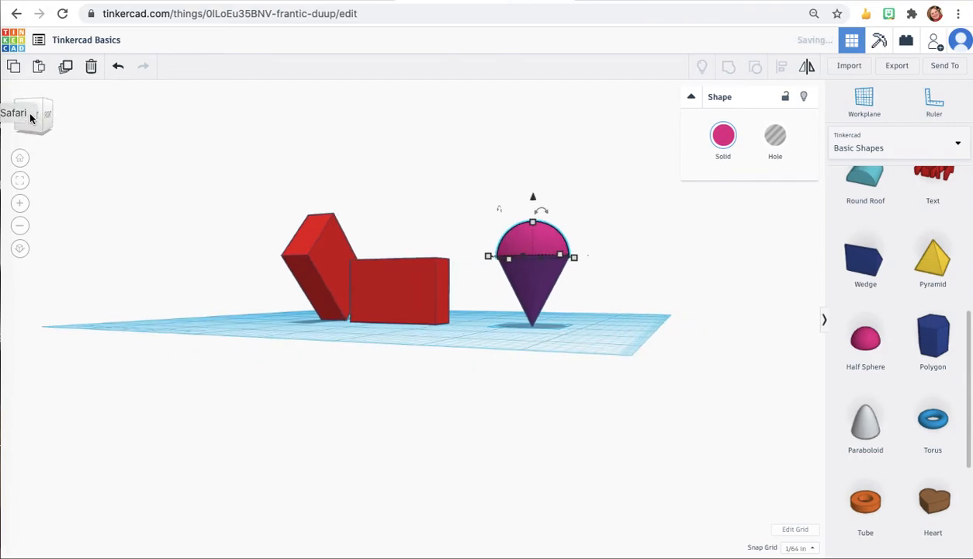
left_click(196, 315)
left_click_drag(41, 114, 14, 118)
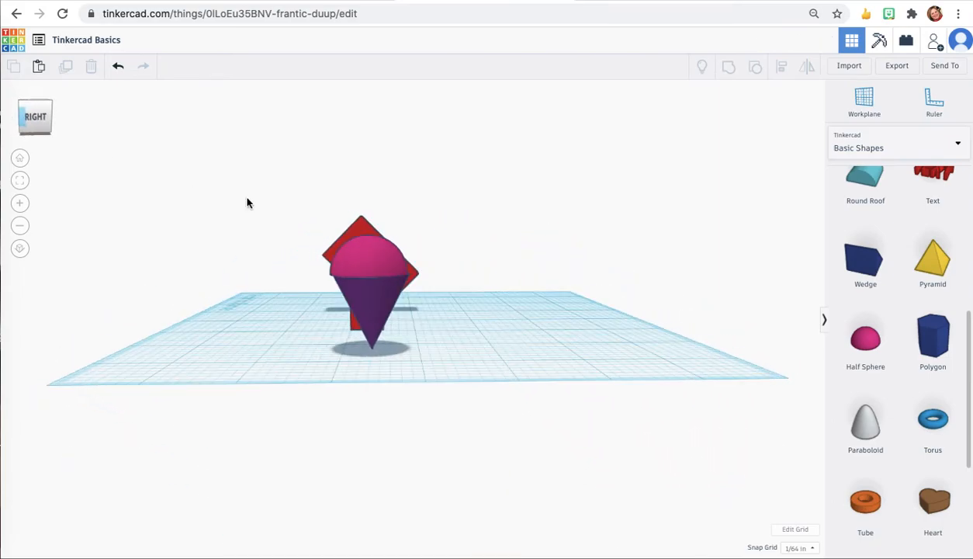
left_click(364, 269)
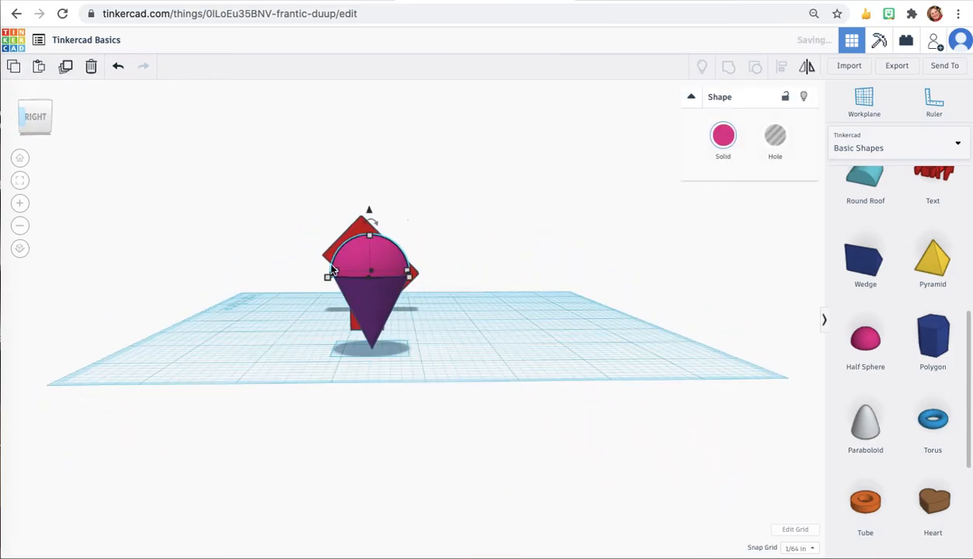
left_click(282, 395)
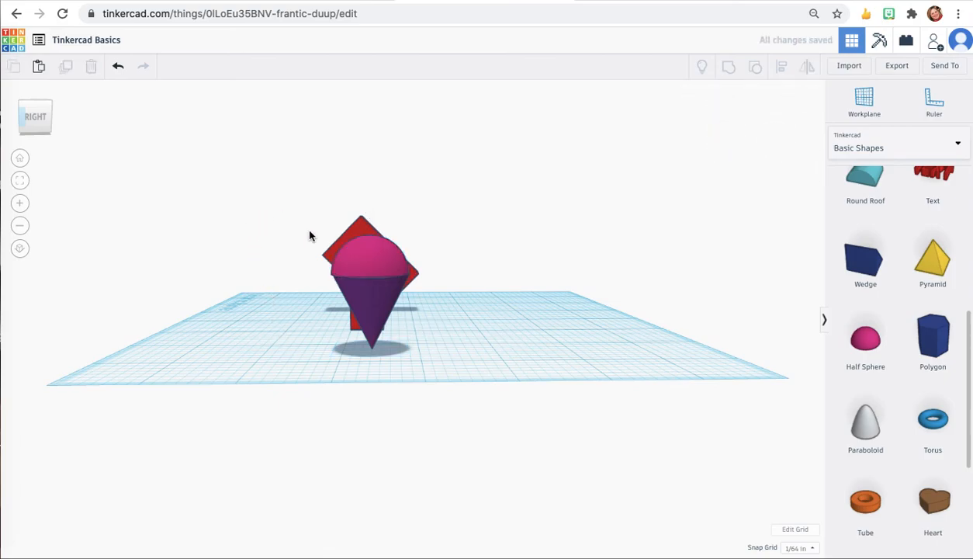
left_click(372, 262)
left_click(227, 283)
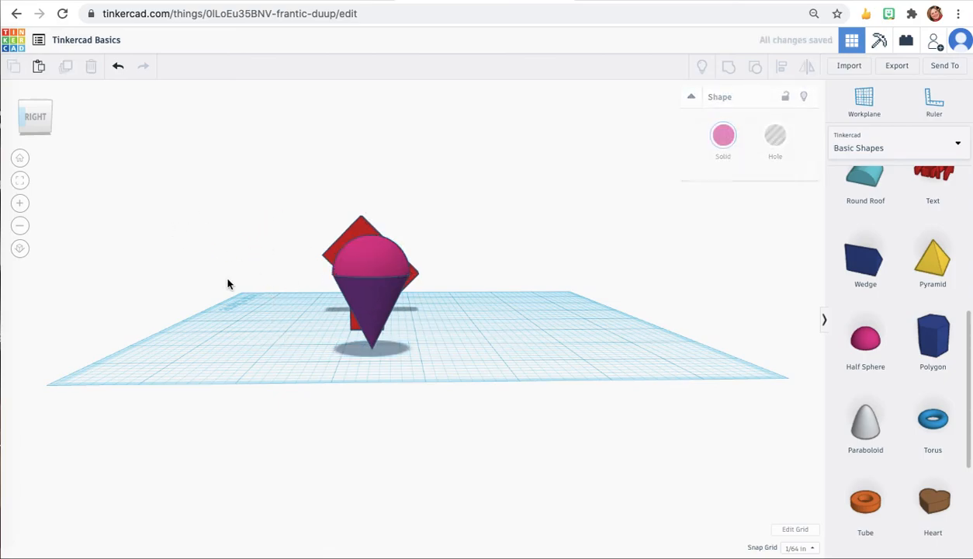
left_click_drag(36, 123, 66, 132)
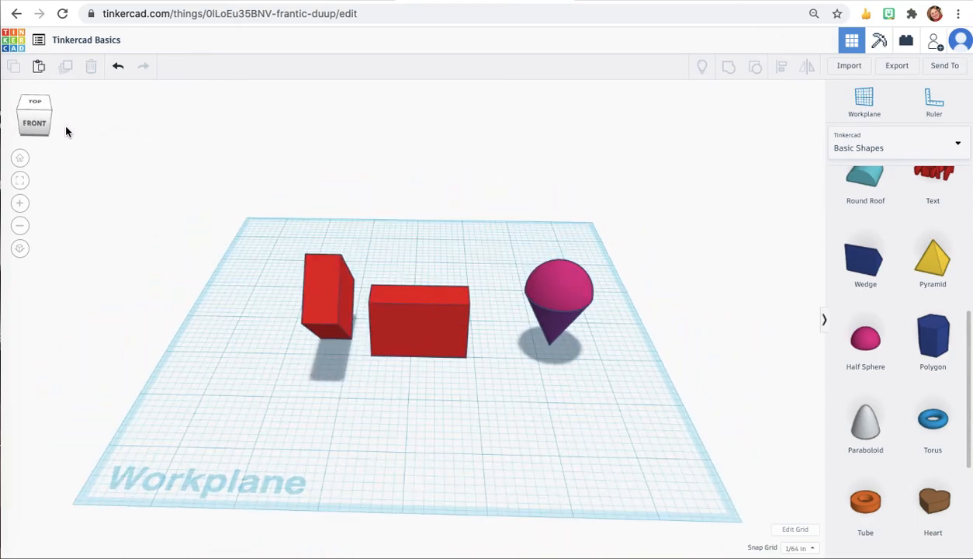
left_click(21, 160)
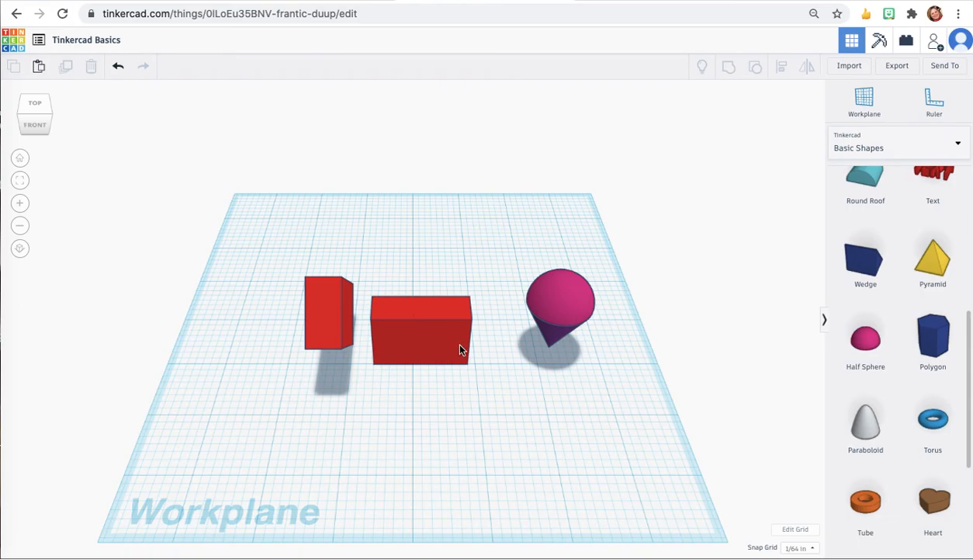
left_click_drag(276, 211, 638, 444)
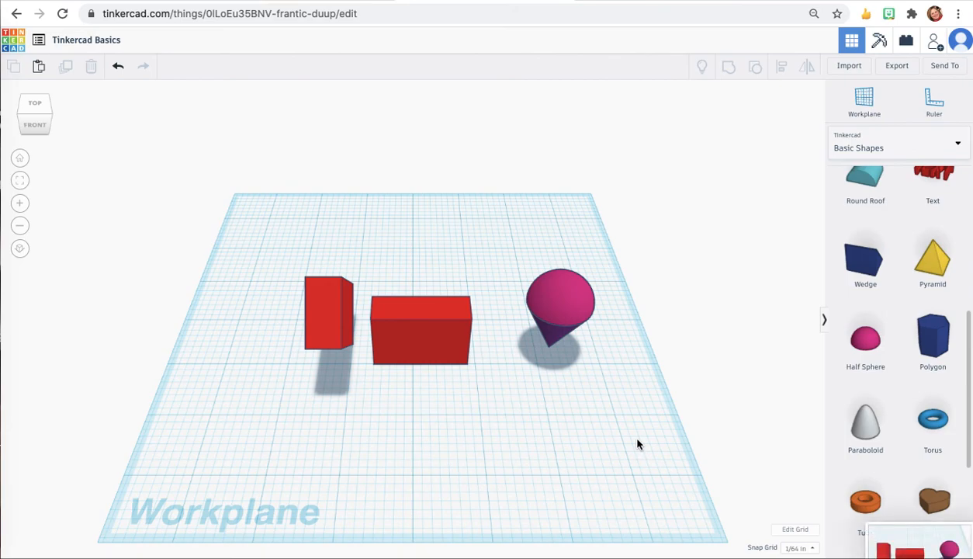